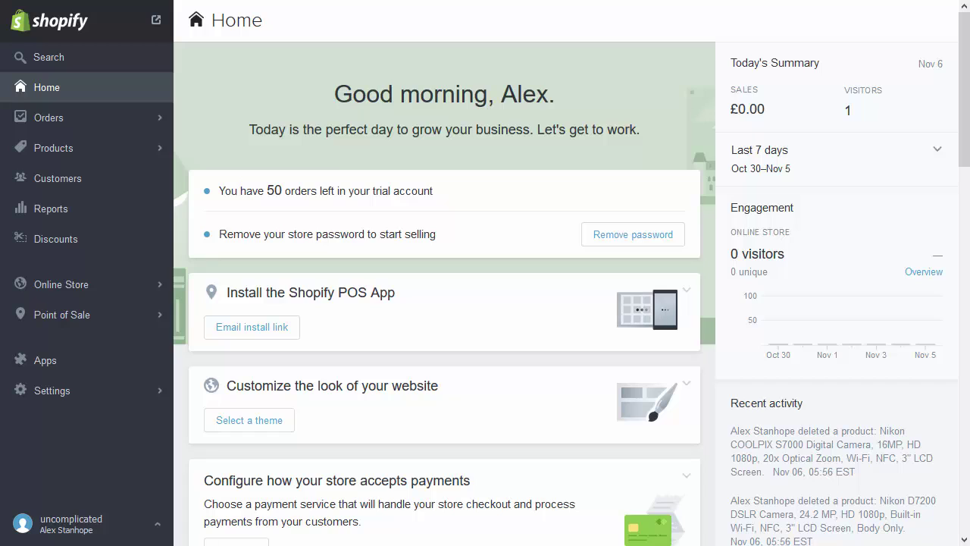
- Import the electronics products from product_template.csv and scroll through the new catalogue
left_click(53, 150)
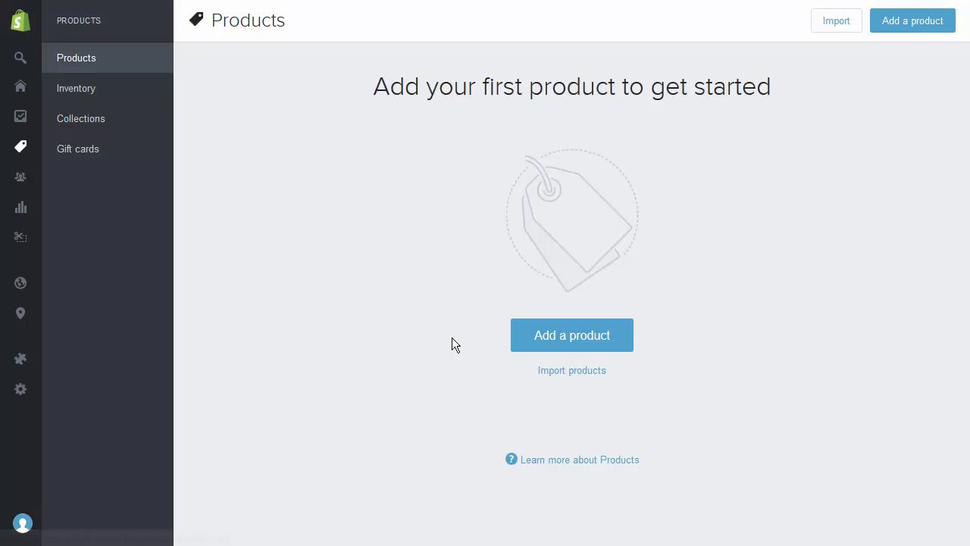
left_click(585, 372)
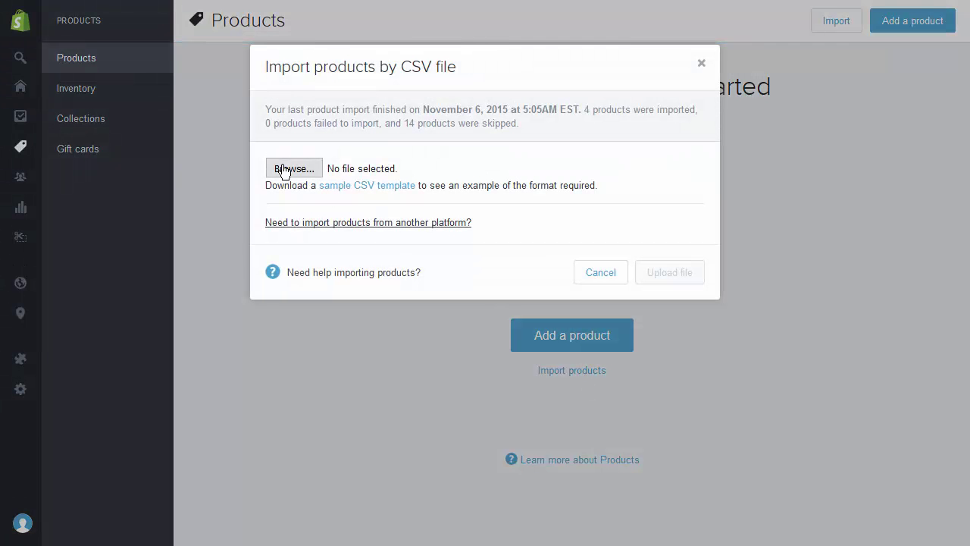
left_click(284, 169)
left_click(185, 169)
left_click(290, 277)
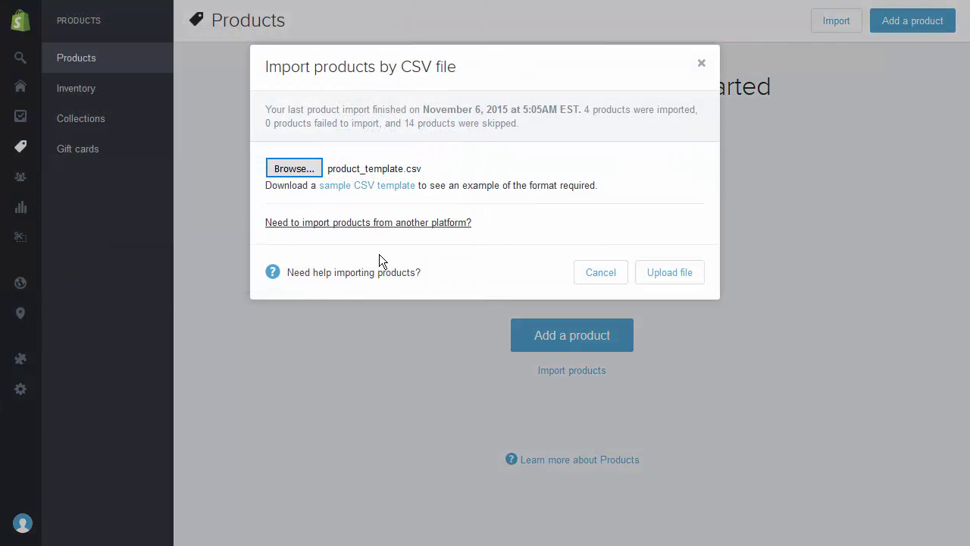
left_click(675, 275)
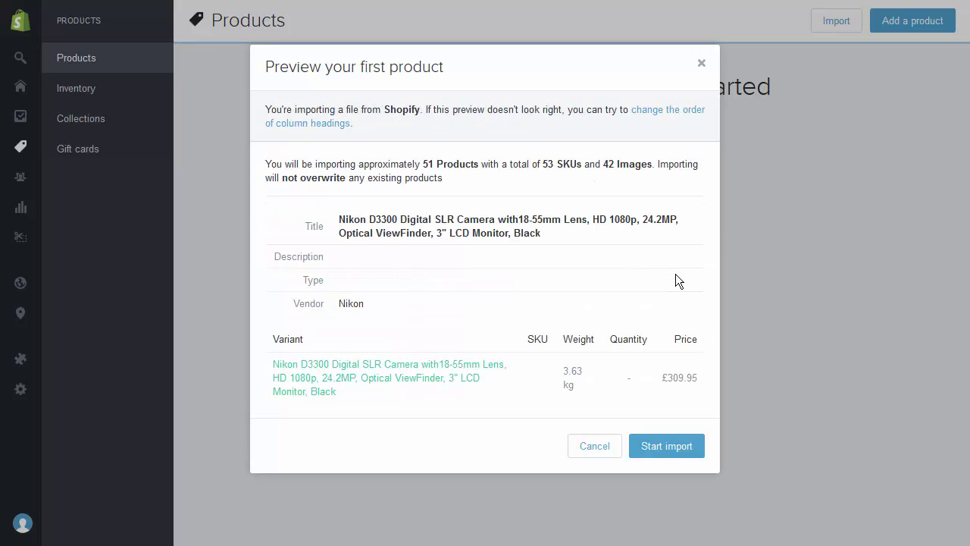
left_click(667, 446)
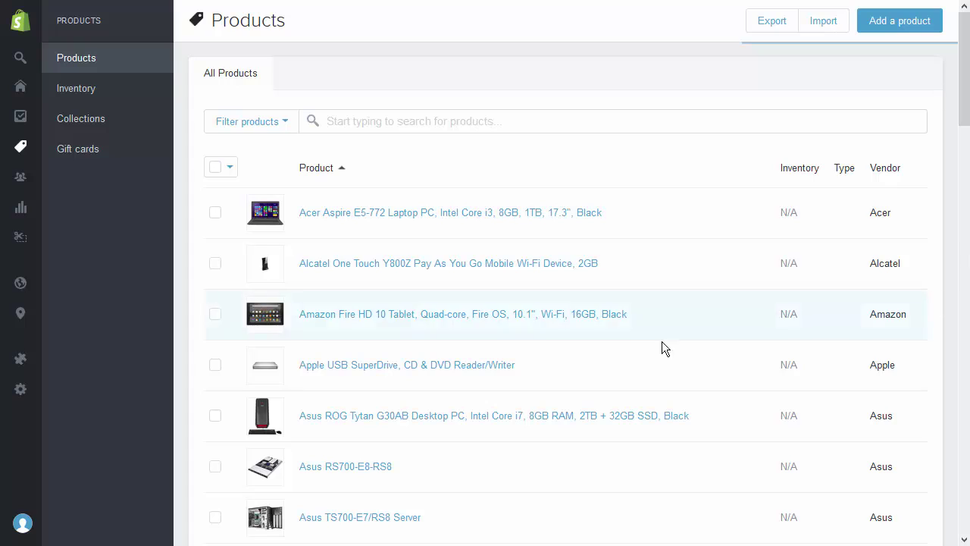
scroll(648, 305, "down", 15)
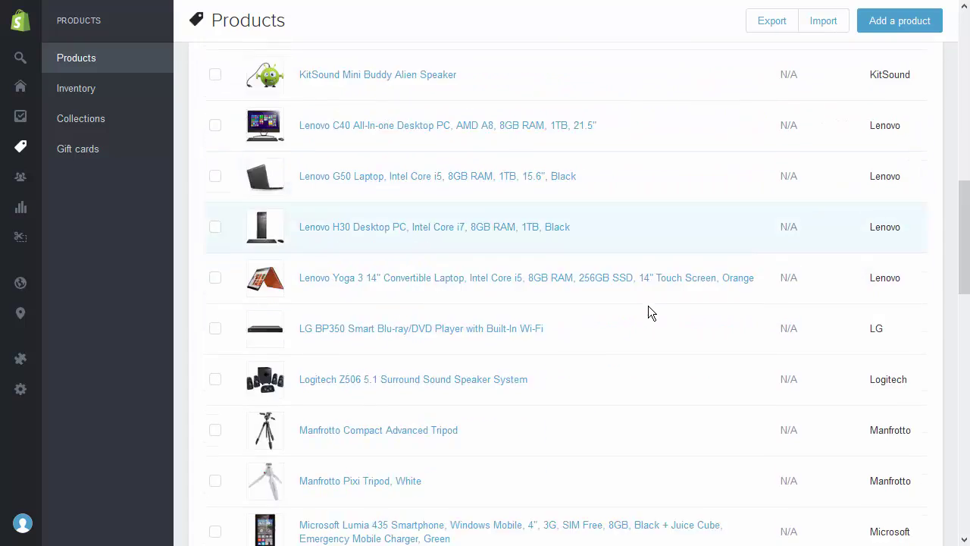
scroll(648, 306, "down", 9)
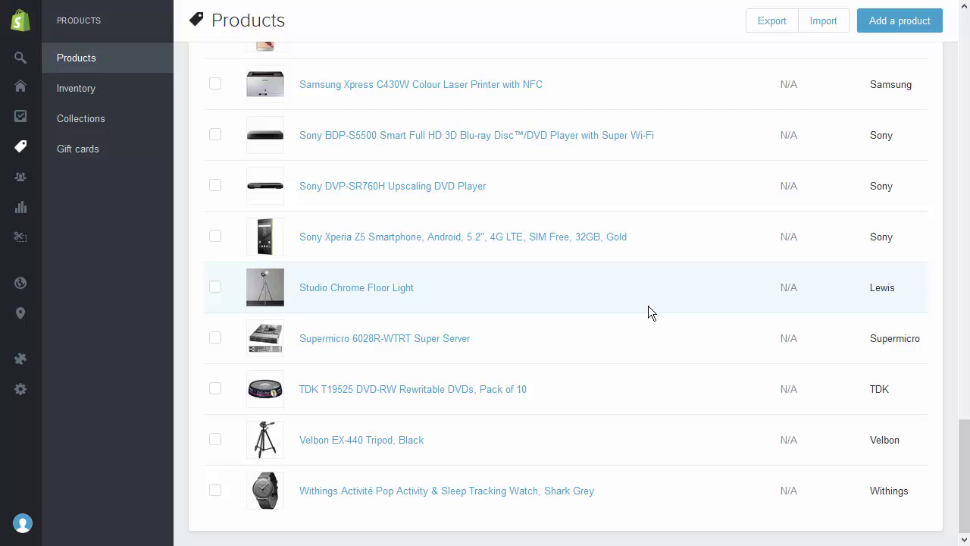
scroll(648, 306, "up", 20)
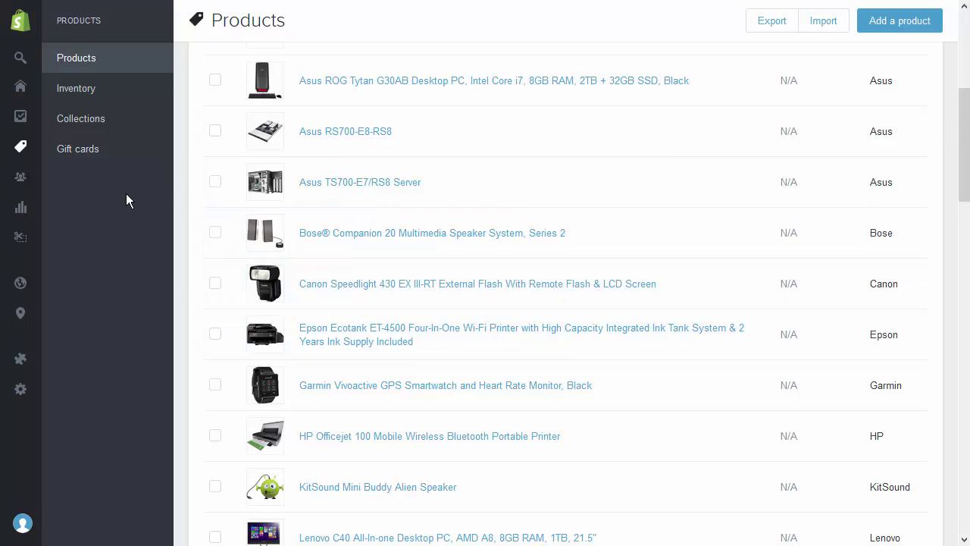
- Open the Navigation link lists under Online Store
mouse_move(26, 140)
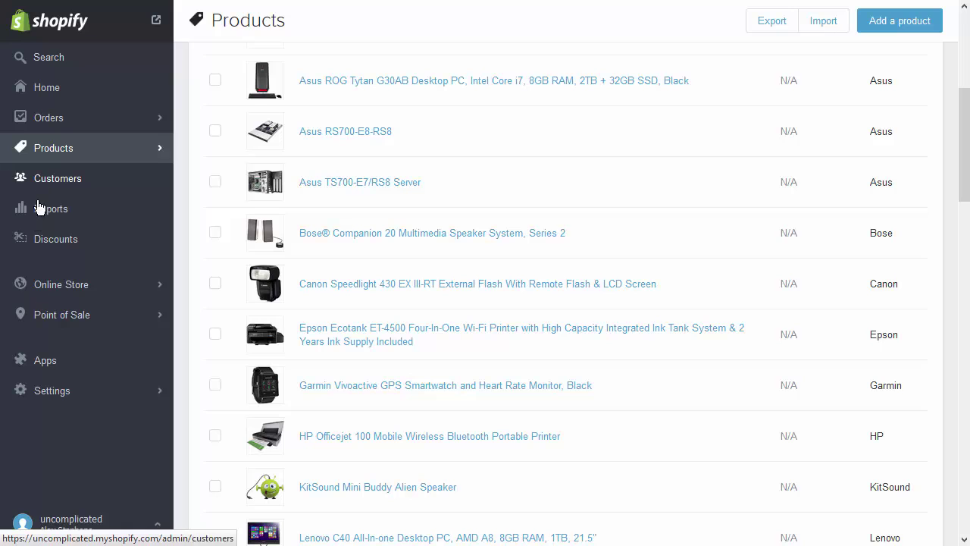
left_click(65, 288)
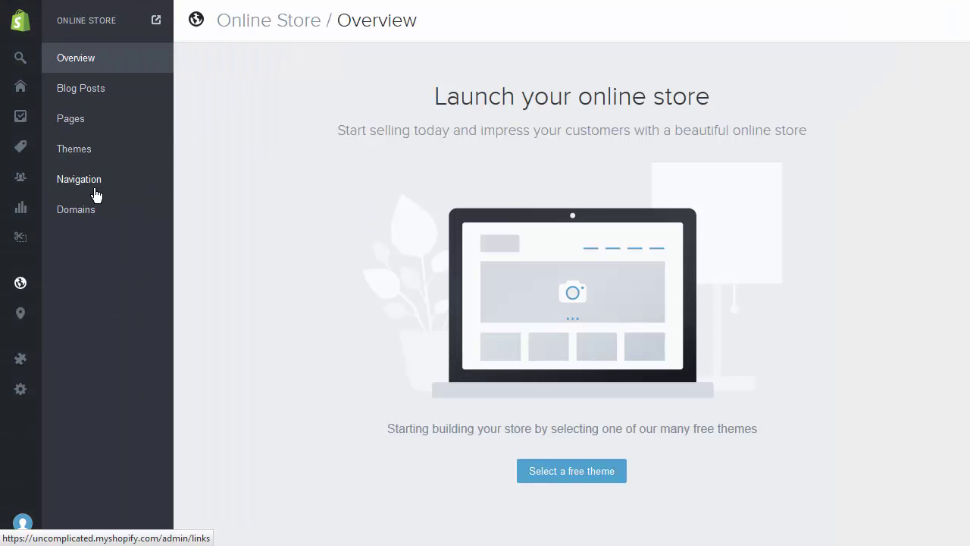
left_click(89, 186)
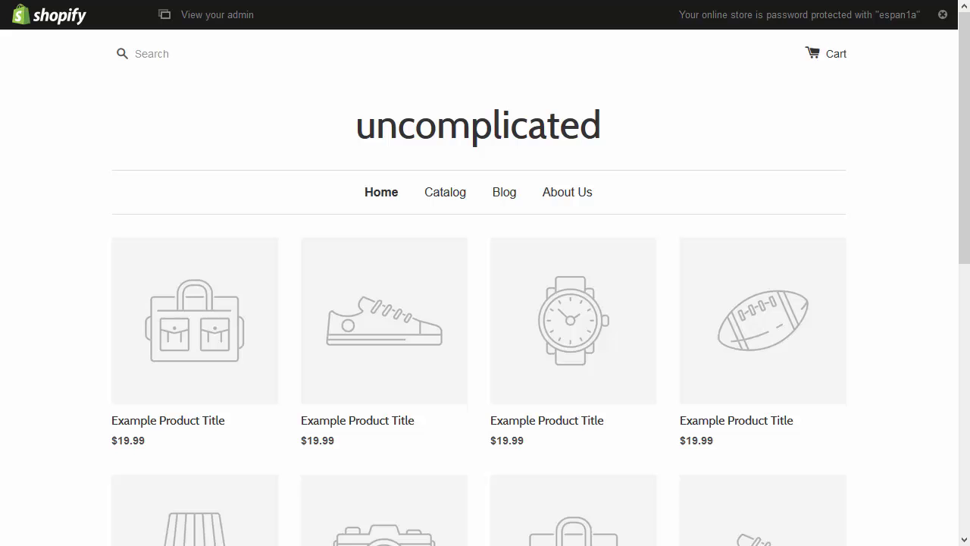
- Browse the storefront Catalog page, scrolling through the listed products
mouse_move(462, 371)
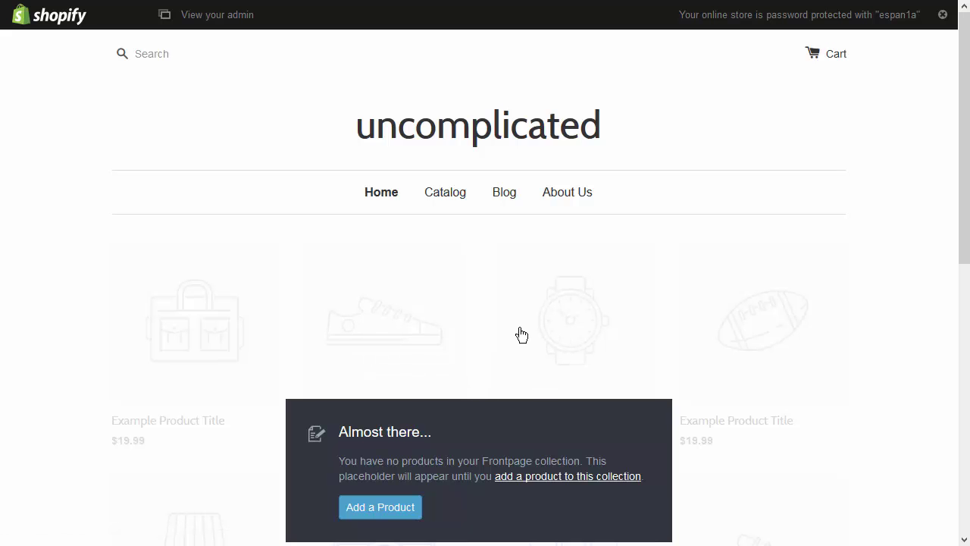
left_click(454, 199)
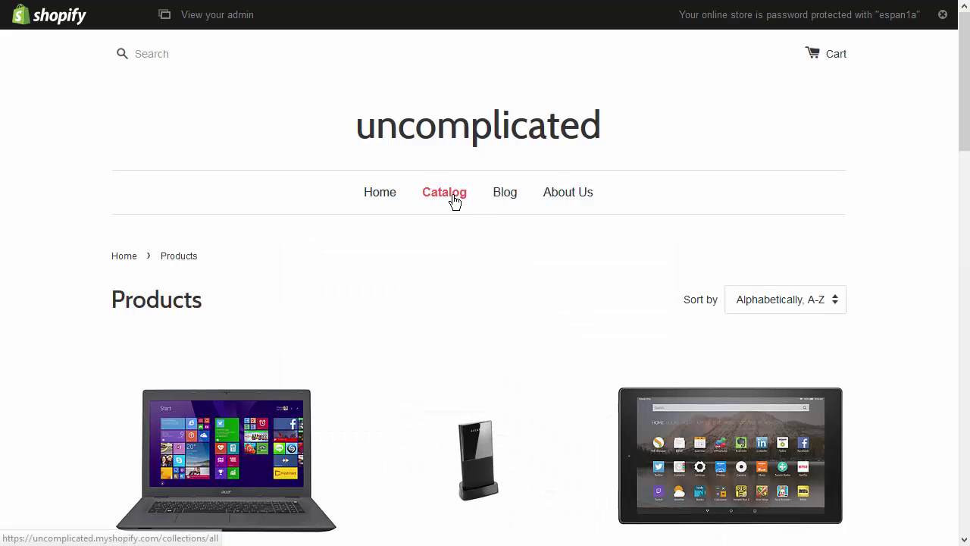
scroll(888, 186, "down", 9)
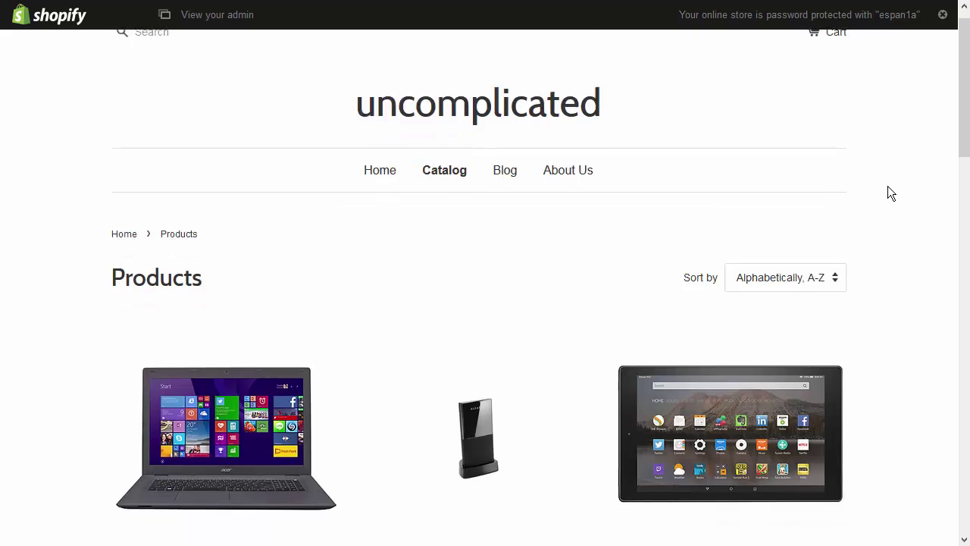
scroll(870, 179, "down", 9)
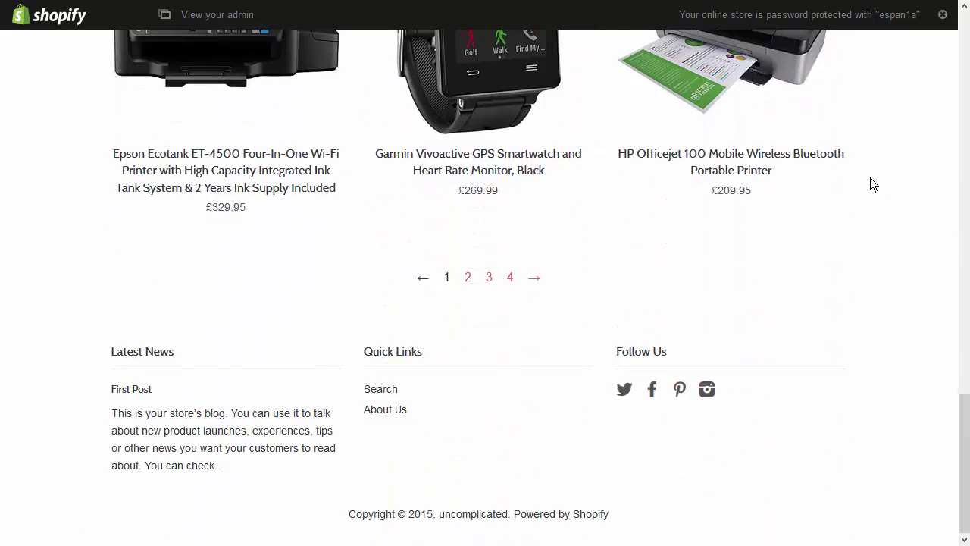
scroll(646, 279, "up", 18)
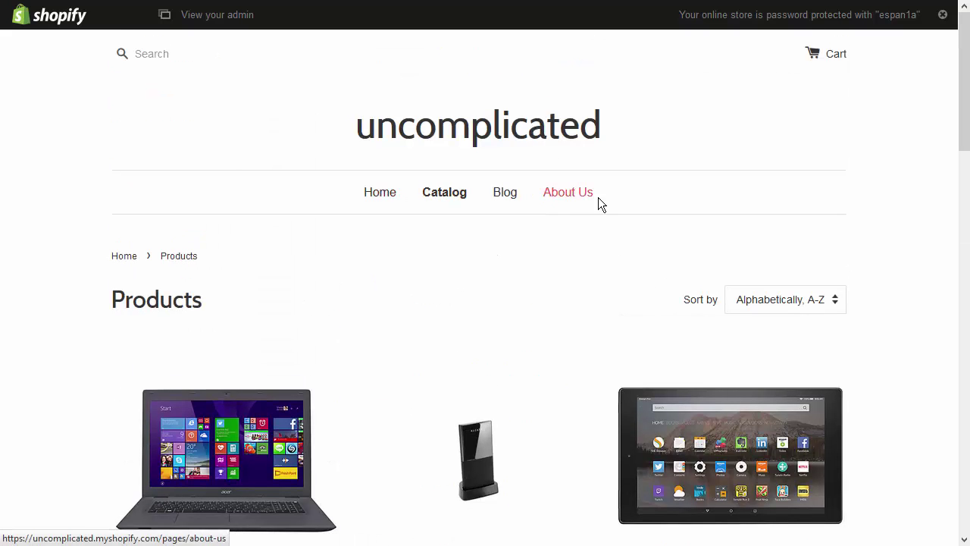
scroll(583, 212, "down", 10)
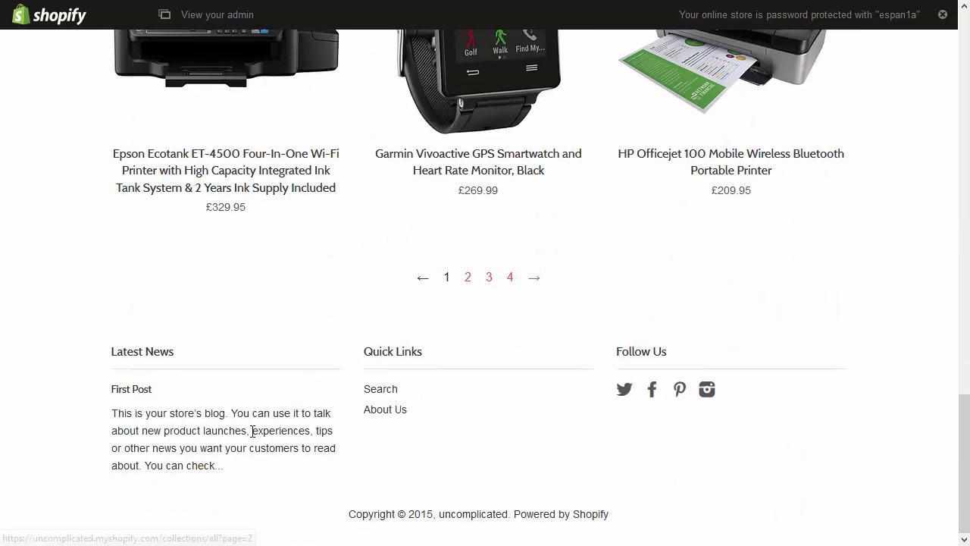
scroll(635, 329, "up", 15)
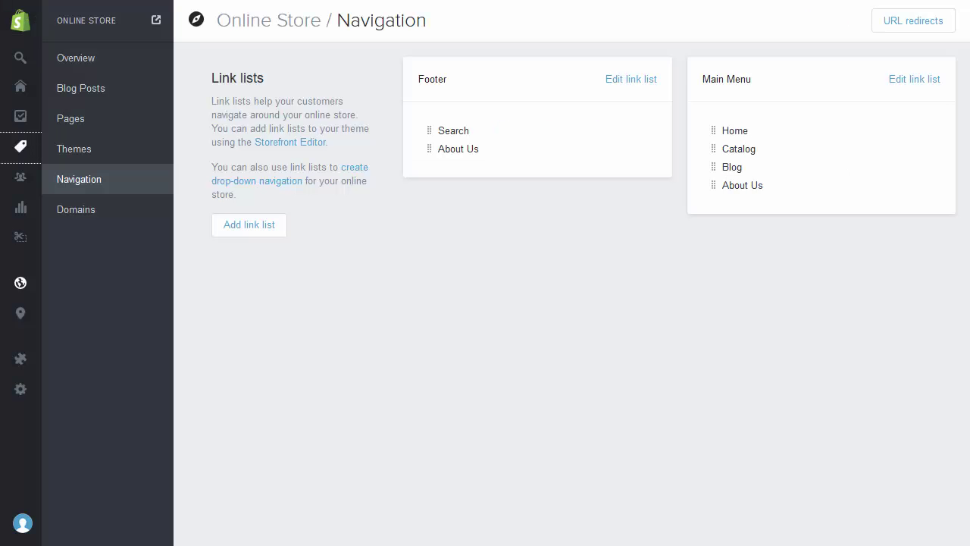
- Create a new link list named 'Categories'
left_click(253, 226)
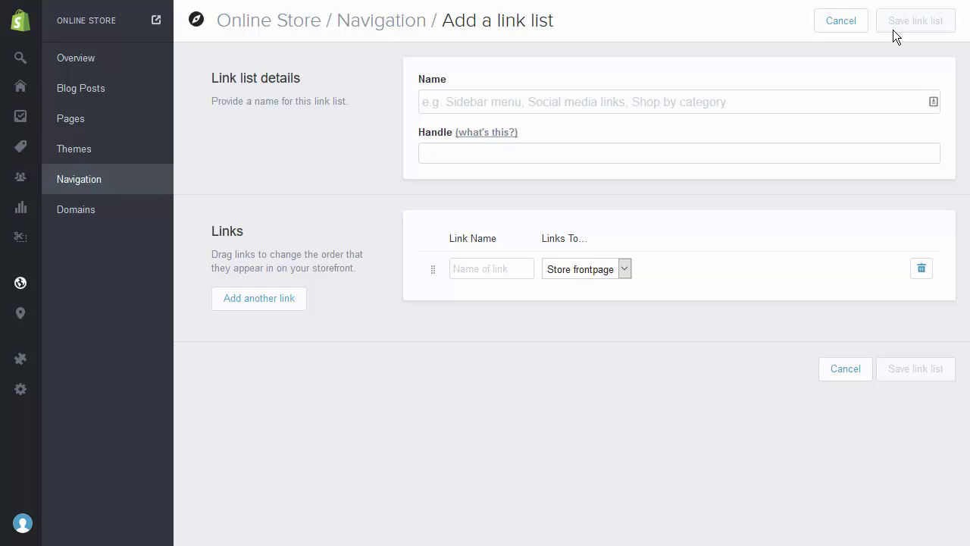
left_click(469, 105)
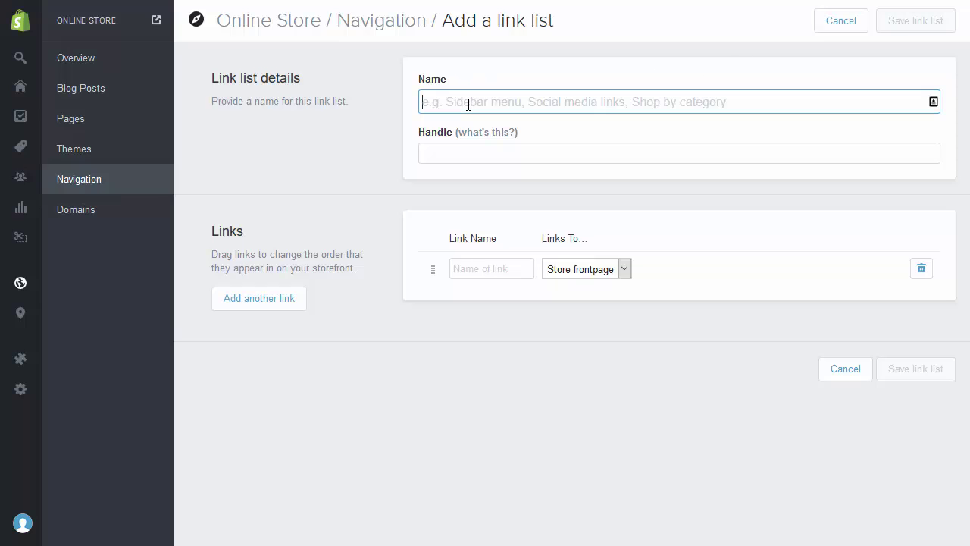
type("Categore")
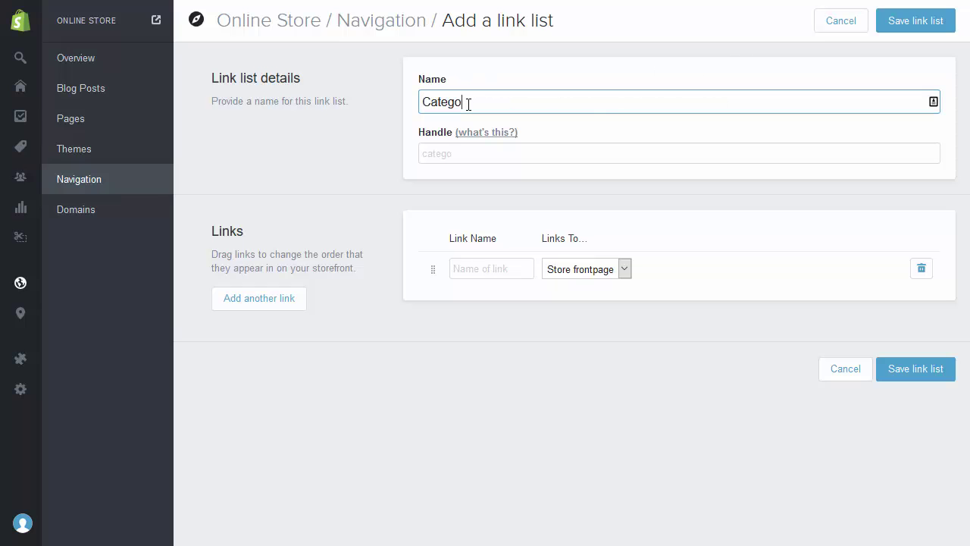
key("BackSpace")
type("ies")
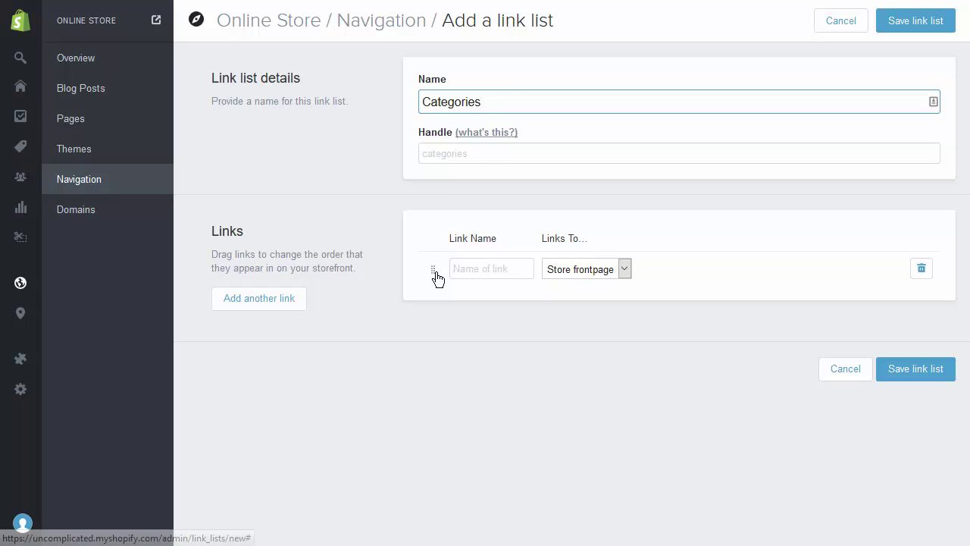
- Add links Photography, Technology, Film and TV and Home Audio, save, and return to Navigation
left_click(493, 269)
type("Photography")
key("Return")
left_click(493, 300)
type("Technology")
key("Return")
type("Film and TV")
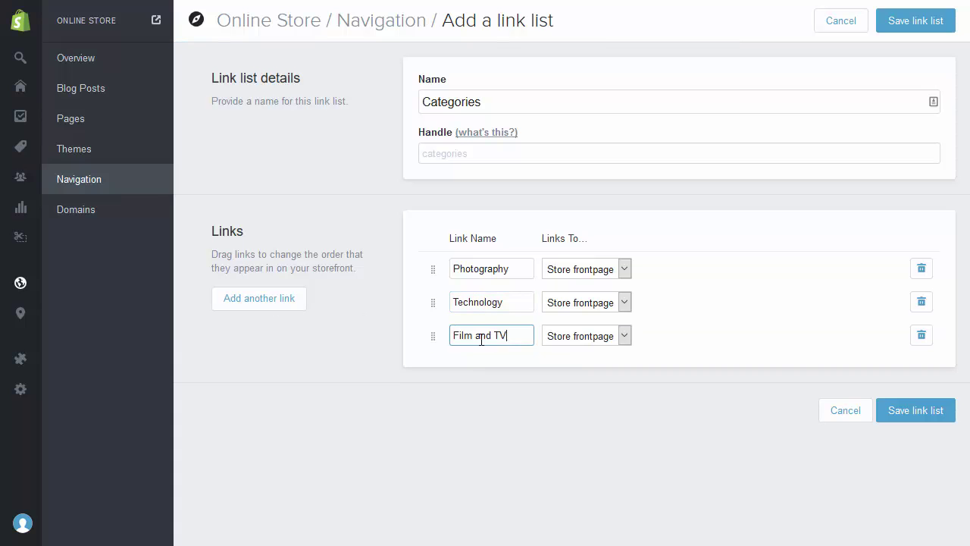
key("Return")
type("Home Audio")
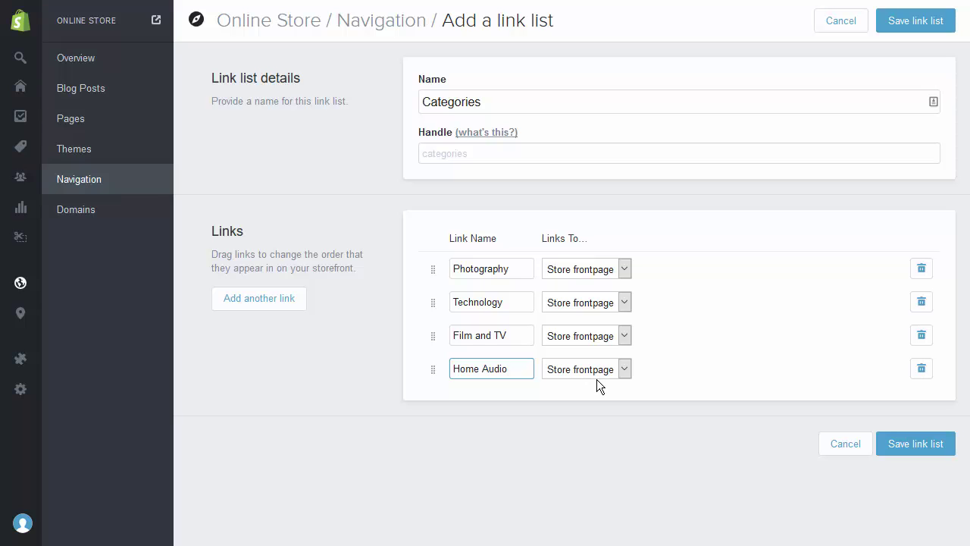
left_click(880, 443)
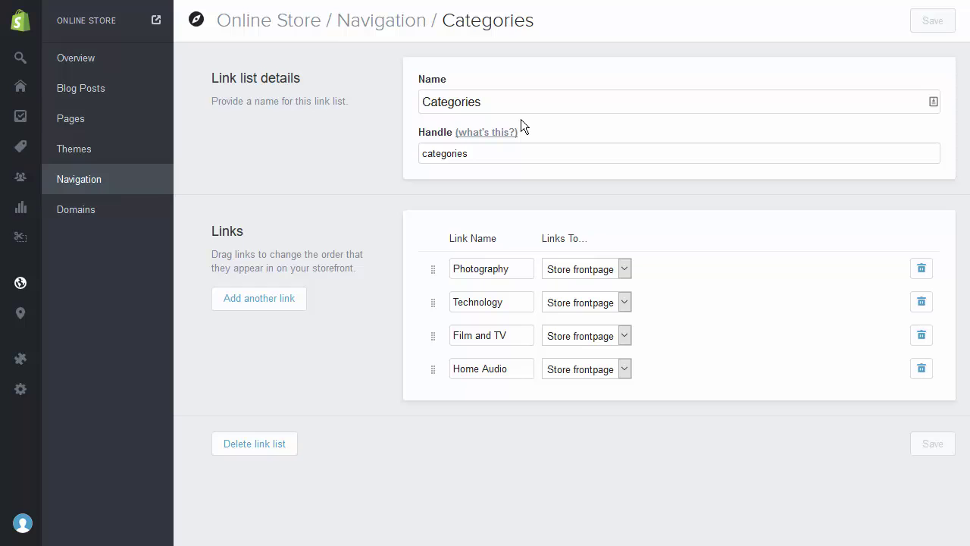
left_click(373, 21)
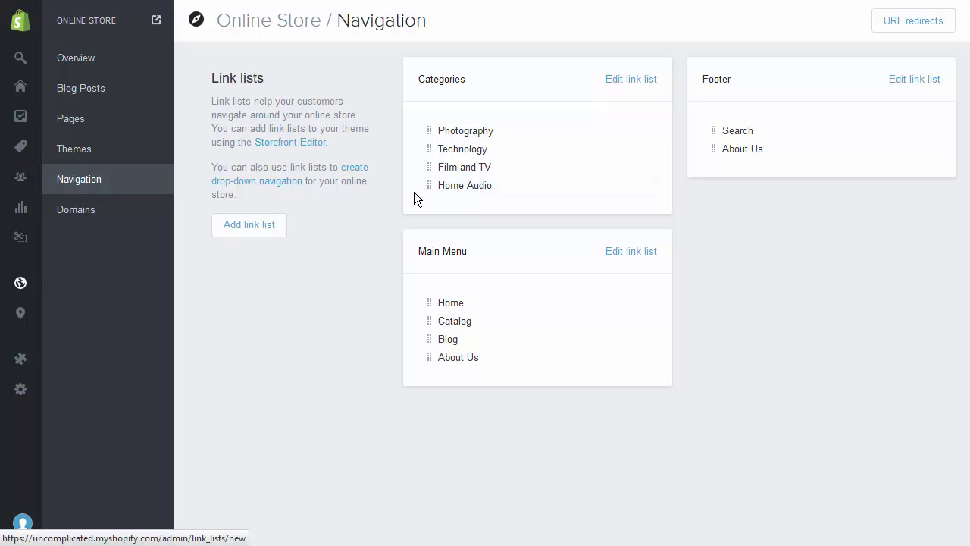
- Create and save a Photography link list with Cameras, Lighting equipment and Tripods
left_click(248, 225)
left_click(473, 105)
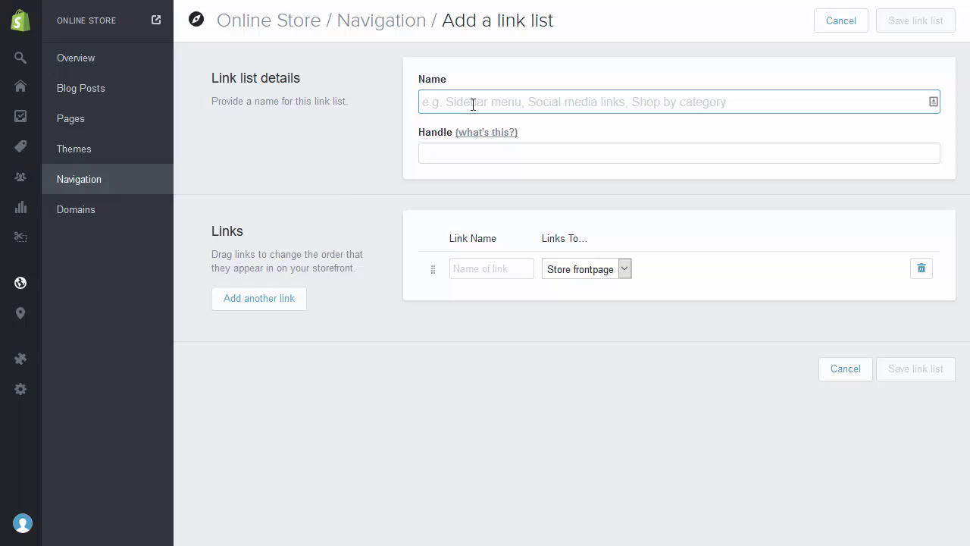
type("Photography")
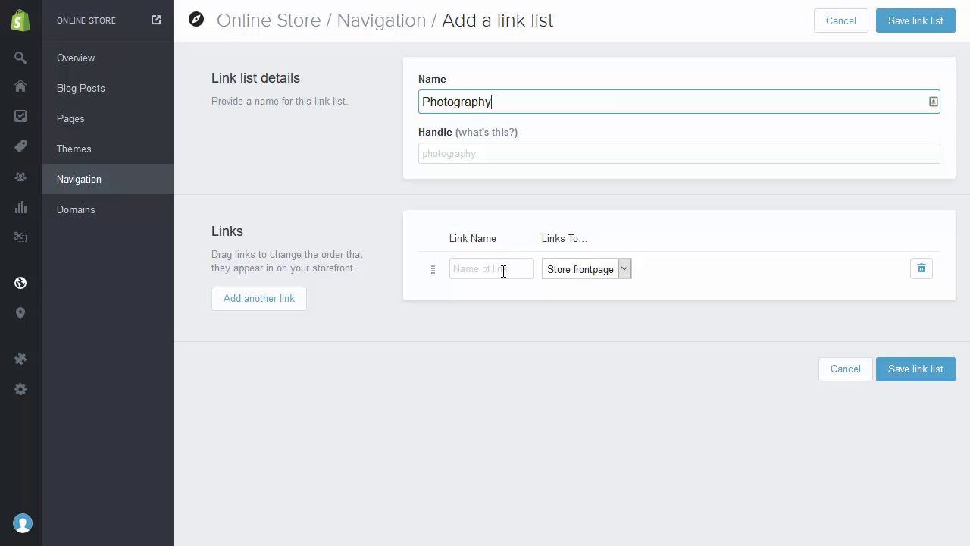
left_click(504, 272)
type("Cameras")
left_click(287, 301)
left_click(501, 301)
type("Lighting")
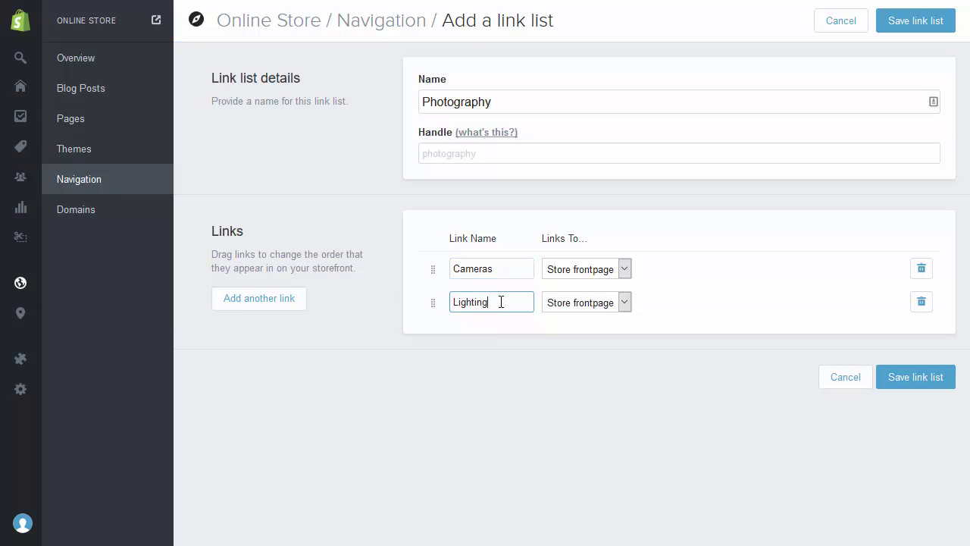
type(" equipment")
left_click(267, 299)
left_click(486, 339)
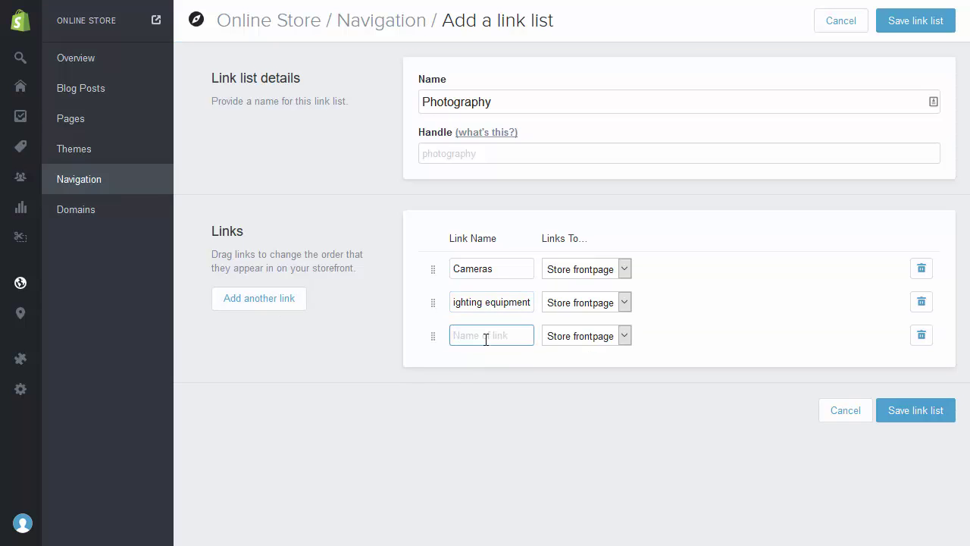
type("Tripods")
left_click(923, 412)
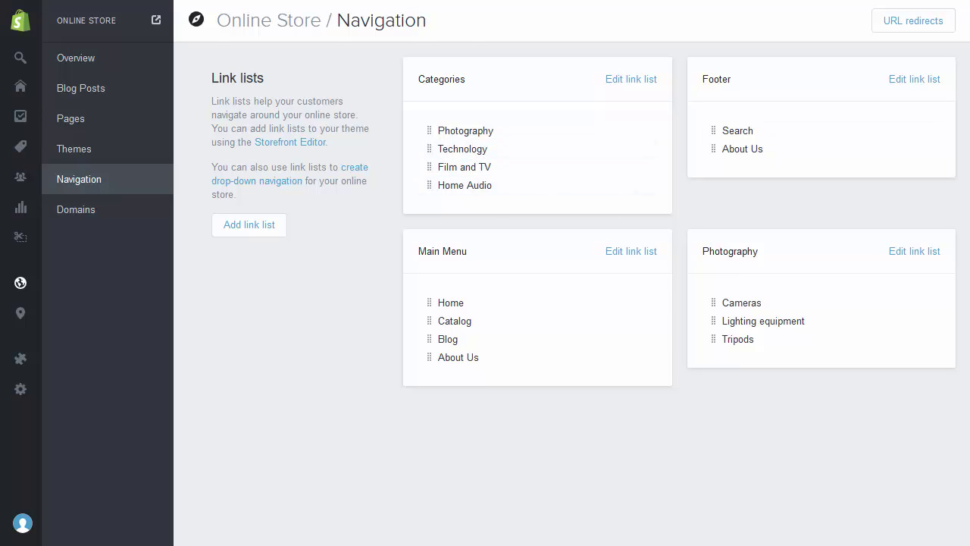
- Create and save a Technology link list with Computers, Mobile phones and Peripherals
left_click(258, 227)
left_click(476, 100)
type("Technology")
left_click(499, 269)
type("Computers")
left_click(502, 303)
type("Mobile phones")
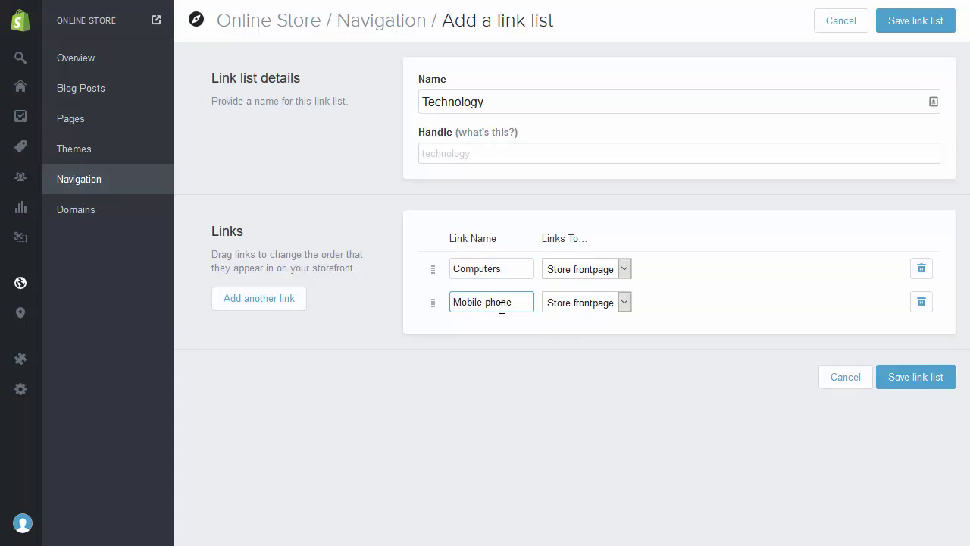
left_click(489, 337)
type("Peripherals")
left_click(916, 410)
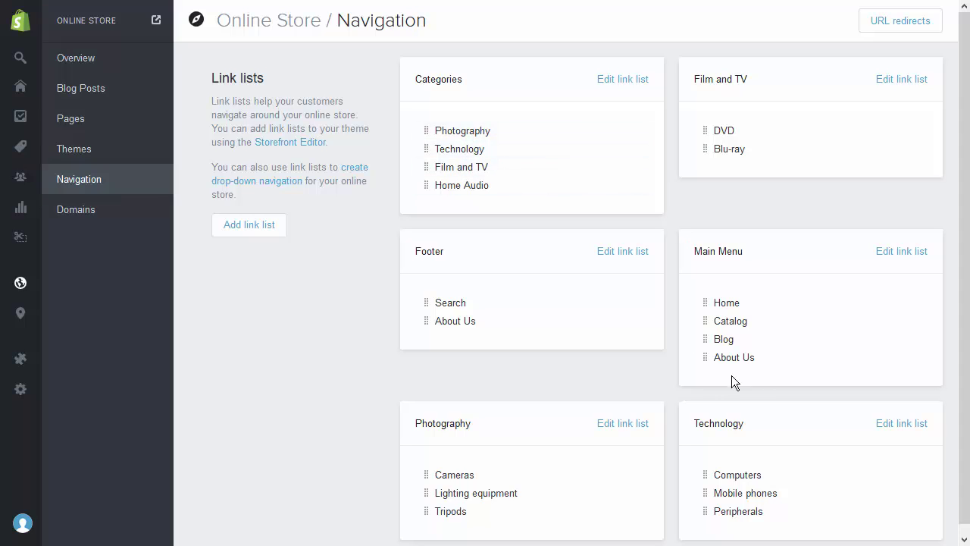
- Start a new link list named 'Computers'
scroll(747, 390, "down", 1)
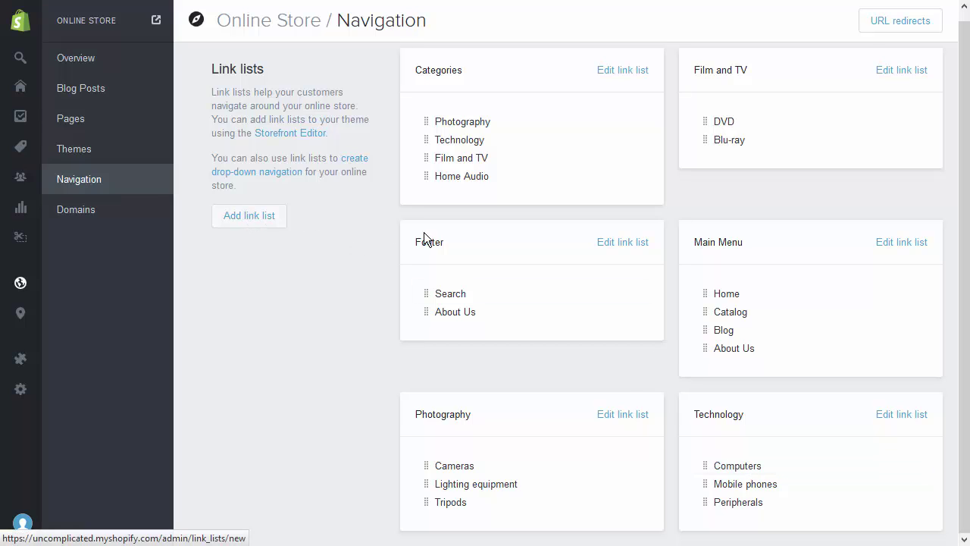
left_click(247, 215)
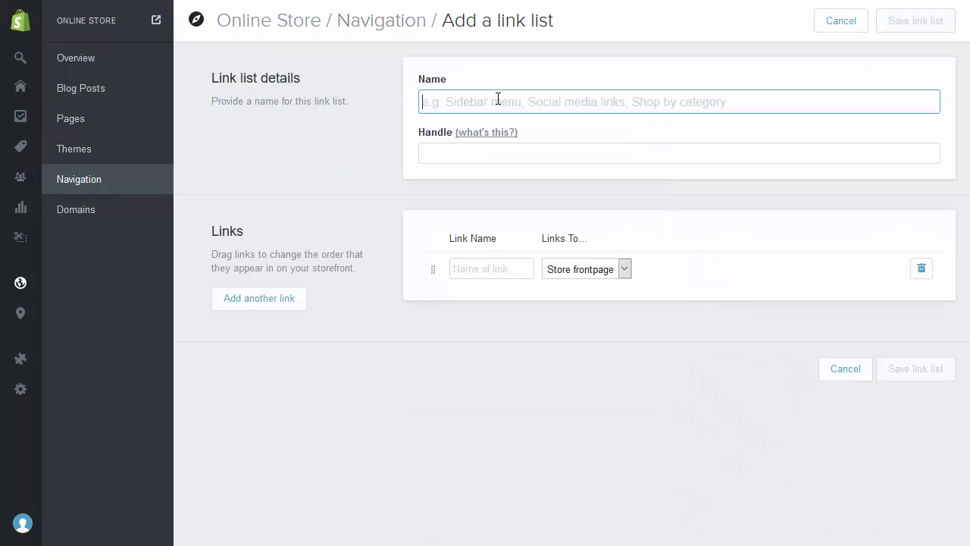
type("Computers")
- Add links Desktops, Laptops, Tablets and Servers and save the list
left_click(484, 270)
type("Desktops")
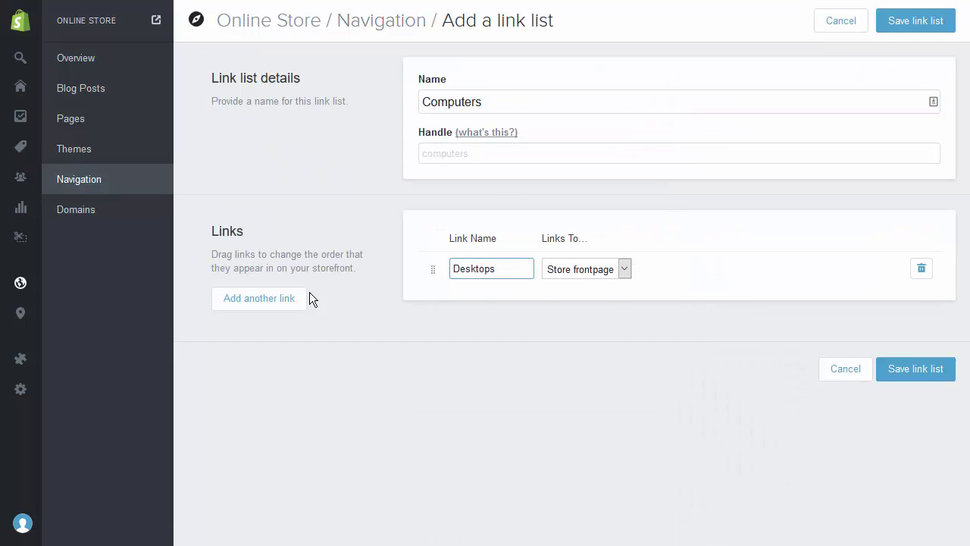
left_click(302, 297)
type("Laptops")
key("Return")
type("Tablets")
key("Return")
type("Servers")
left_click(917, 444)
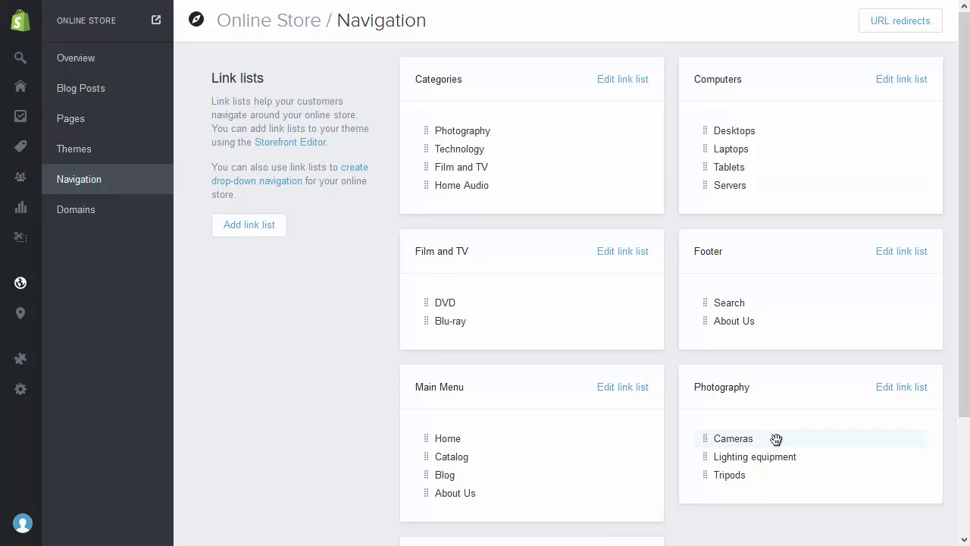
scroll(732, 463, "down", 2)
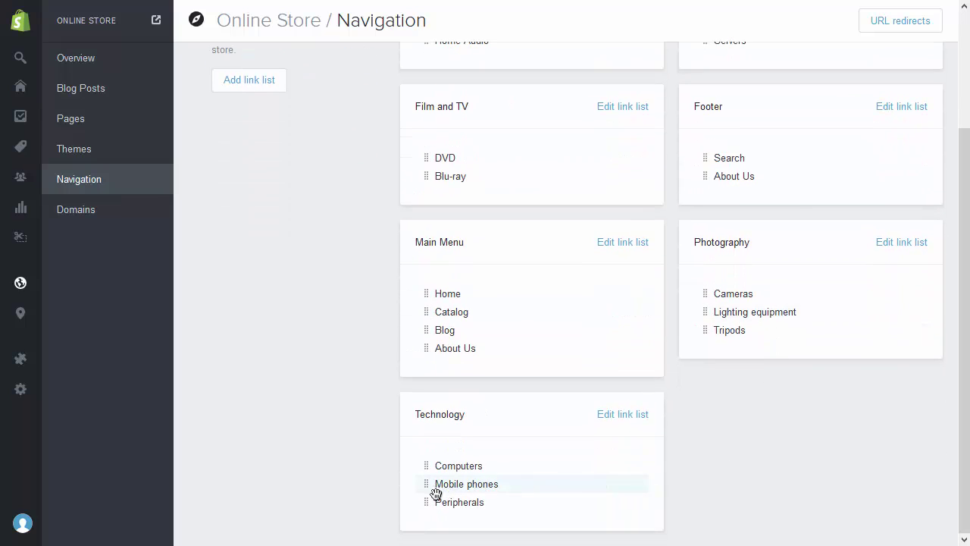
scroll(513, 488, "up", 2)
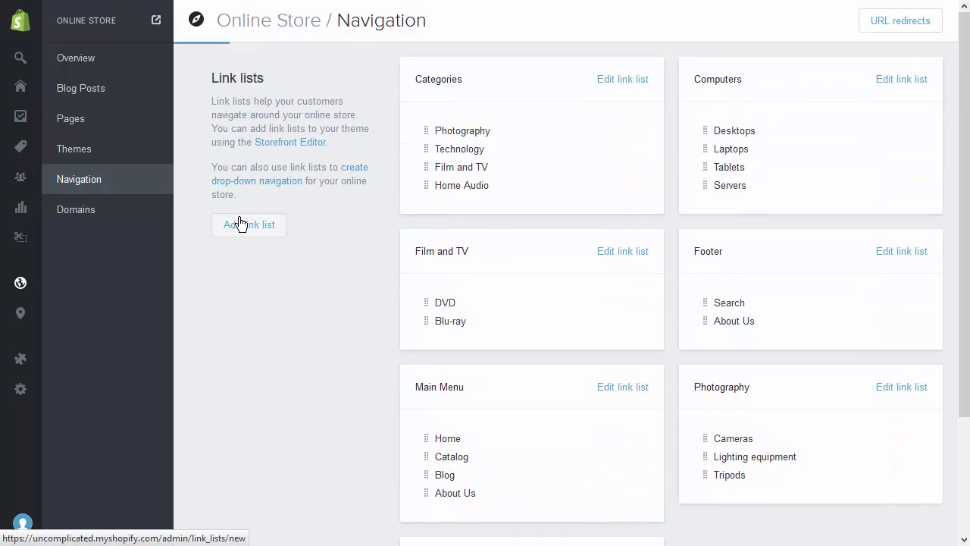
- Start a new link list named 'Mobile phones'
left_click(242, 223)
left_click(482, 101)
type("Mobile phones")
- Add Smart phones, Feature phones and Smart watches links, save, and return to Navigation
left_click(498, 269)
type("Smart phones")
key("Return")
type("Feature phones")
key("Return")
type("Smart watches")
left_click(928, 409)
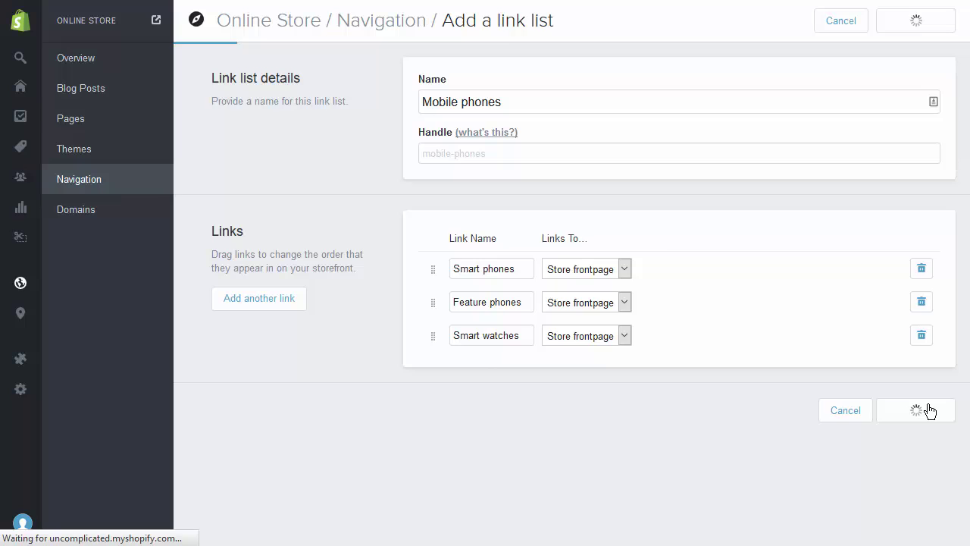
left_click(373, 25)
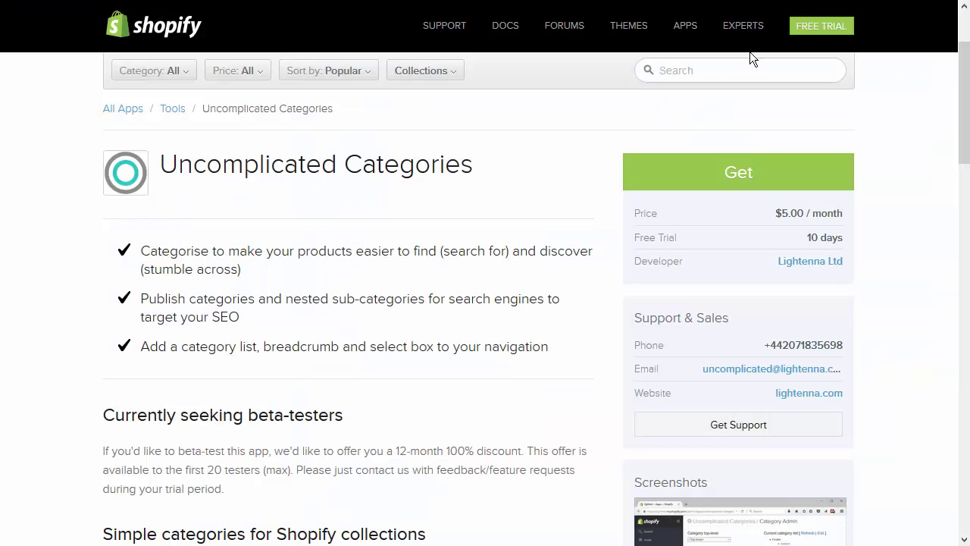
- Begin installing the app and log in with the store address uncomplicated.myshopify.com
left_click(748, 176)
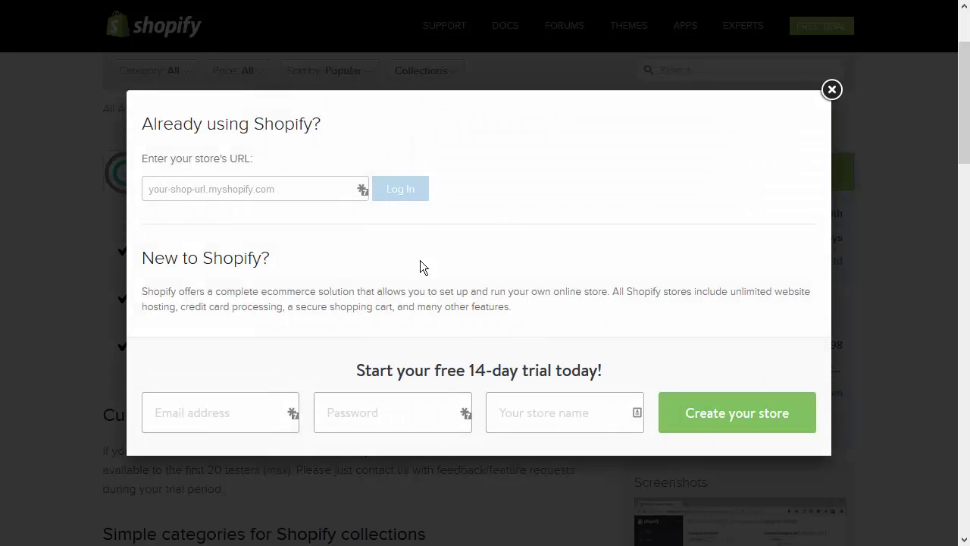
left_click(239, 187)
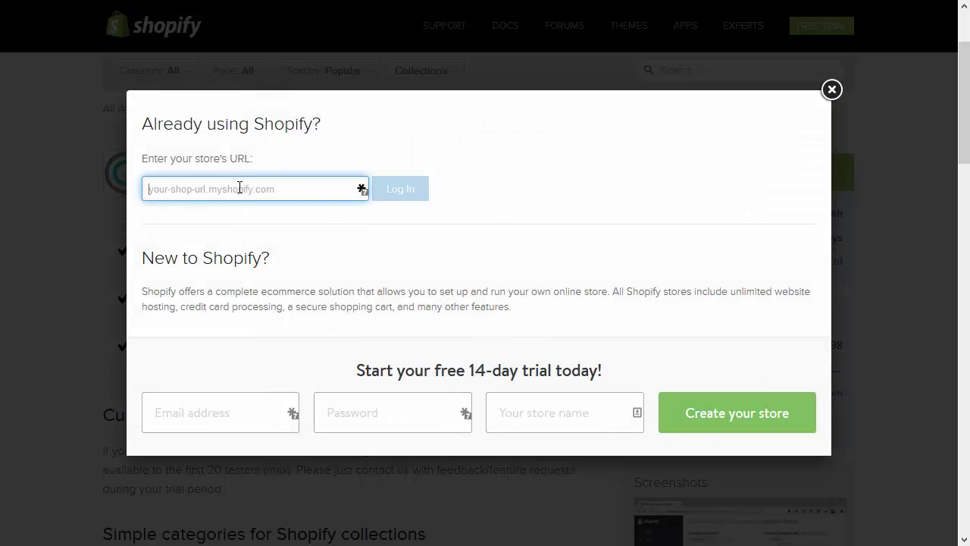
type("uncomplicated.myshop")
key("BackSpace")
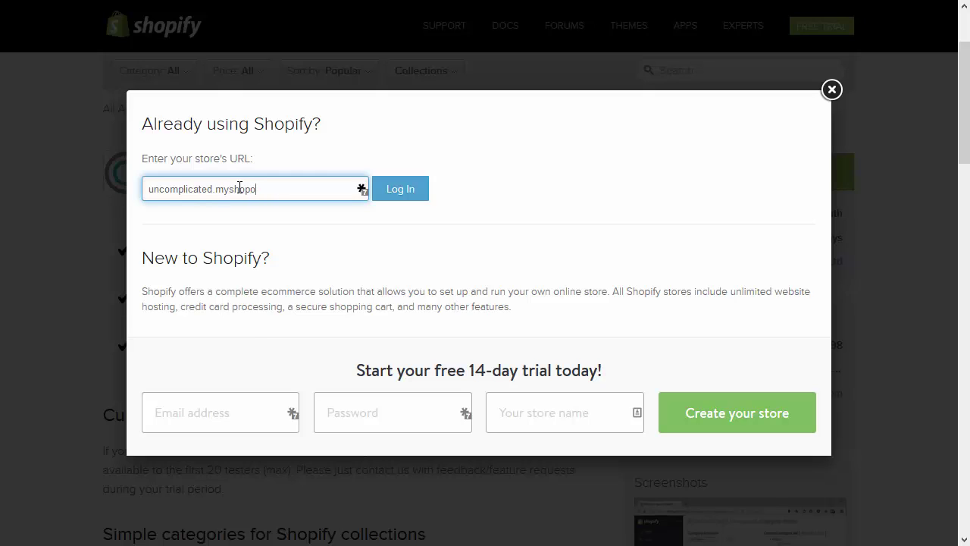
type("ify.com")
left_click(406, 191)
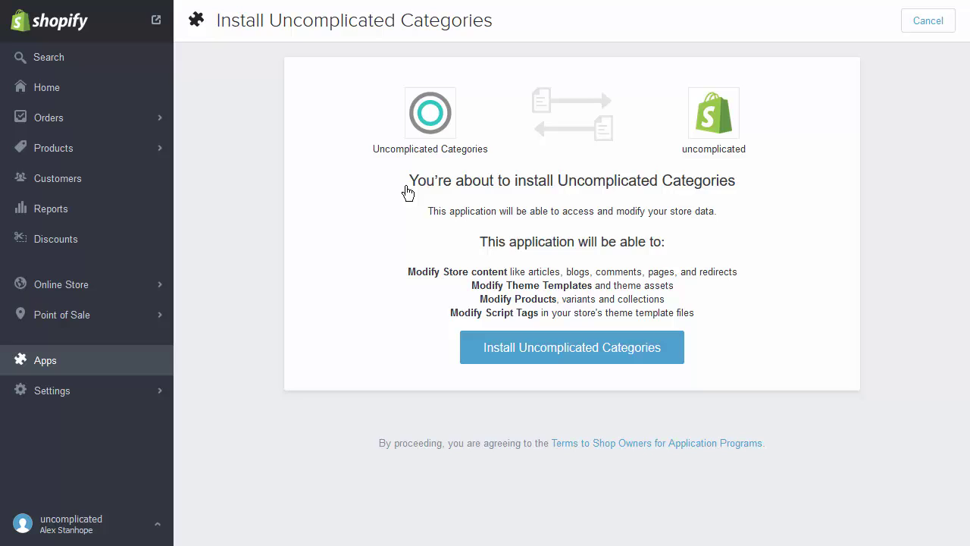
- Install Uncomplicated Categories and approve its $5.00 monthly test charge
left_click(561, 356)
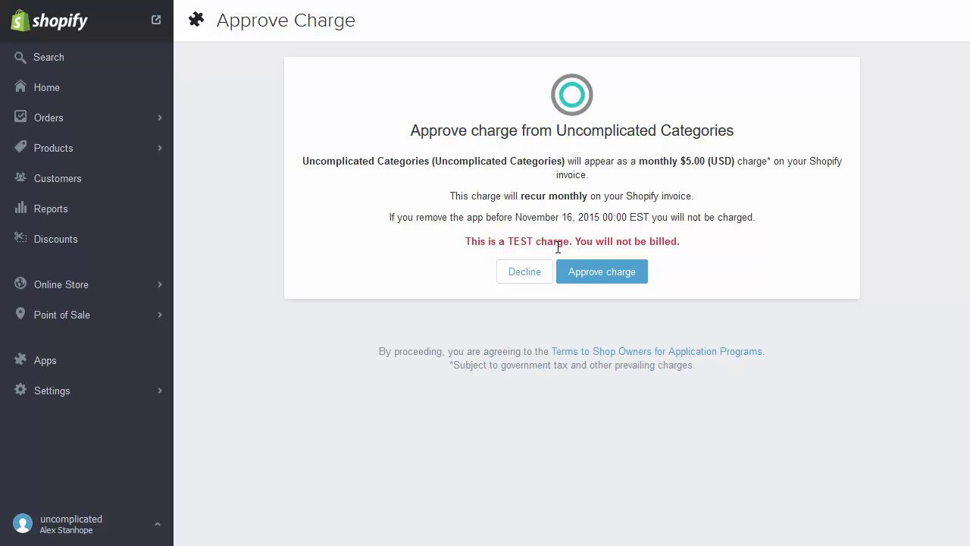
left_click(607, 273)
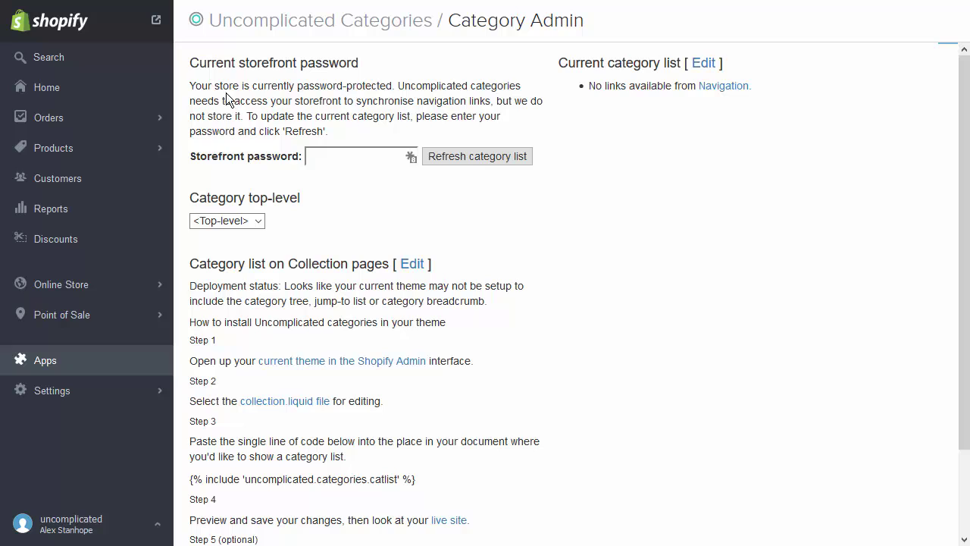
- Enter the storefront password and refresh the category list from the store's navigation
left_click(346, 156)
type("*******")
left_click(454, 157)
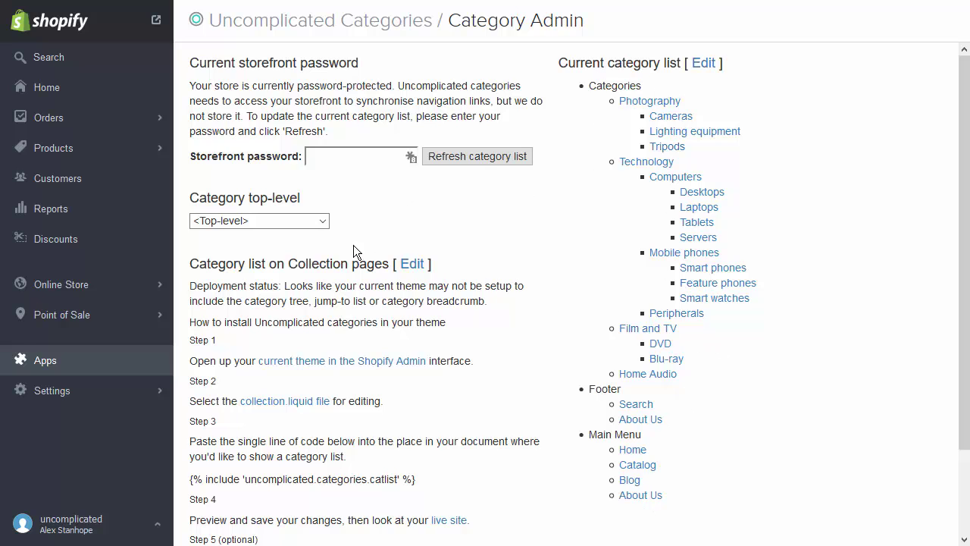
- Make Categories the tree's top level, then copy the category-list include line from collection.liquid
left_click(309, 221)
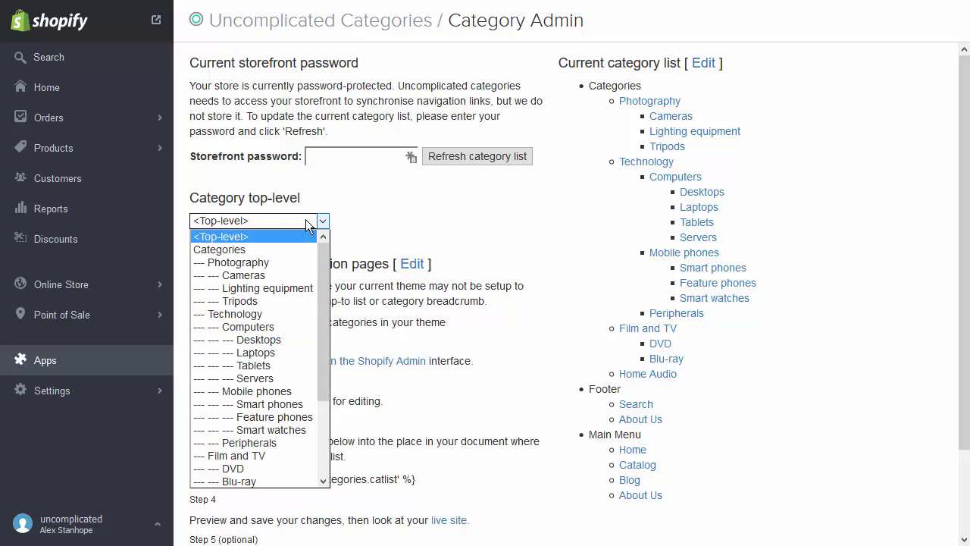
left_click(241, 252)
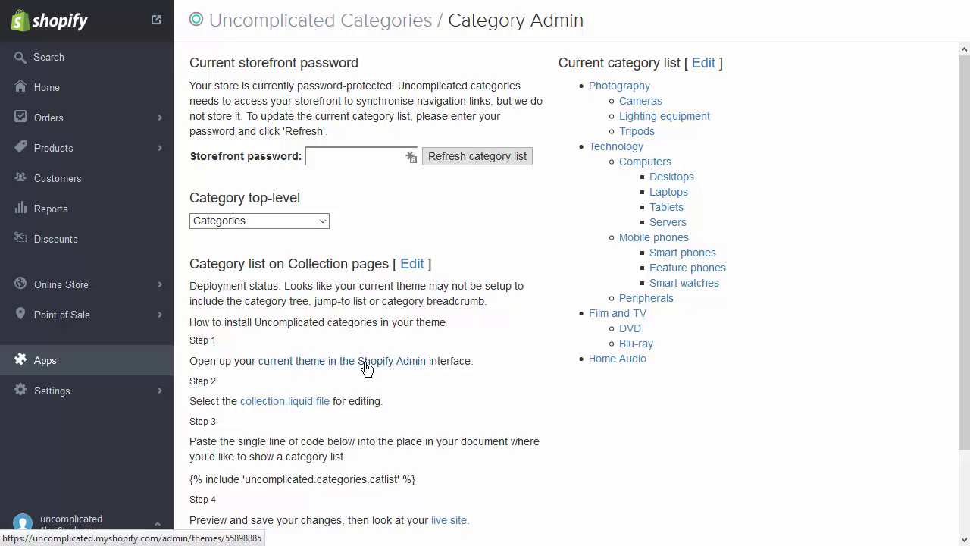
left_click(313, 402)
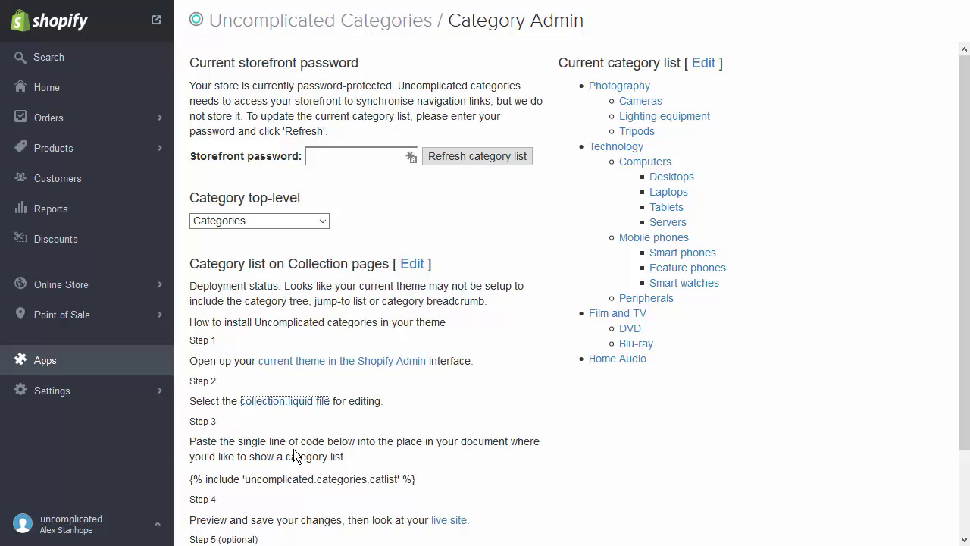
left_click_drag(418, 479, 196, 479)
key("ctrl+c")
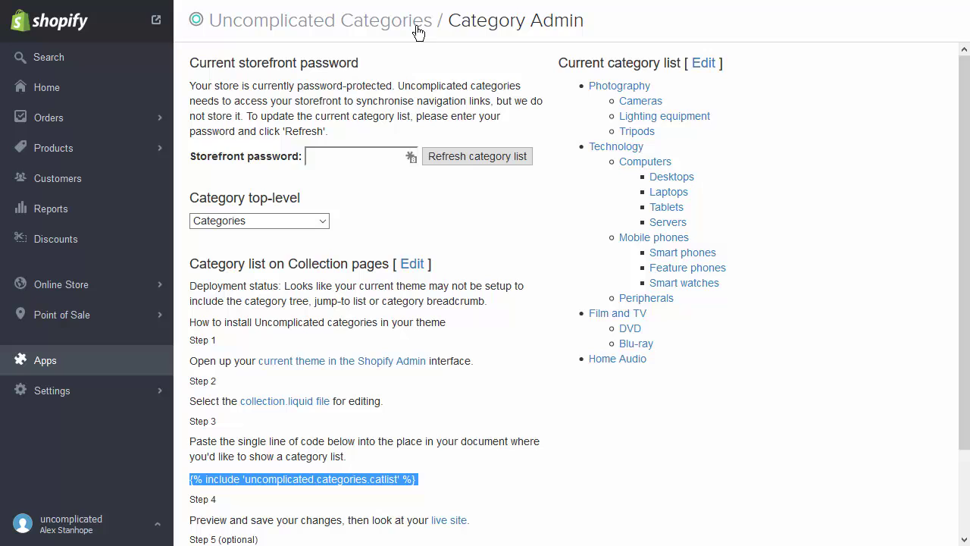
- Paste the include line on line 10 of collection.liquid, add <br /> below it, and save
left_click(431, 2)
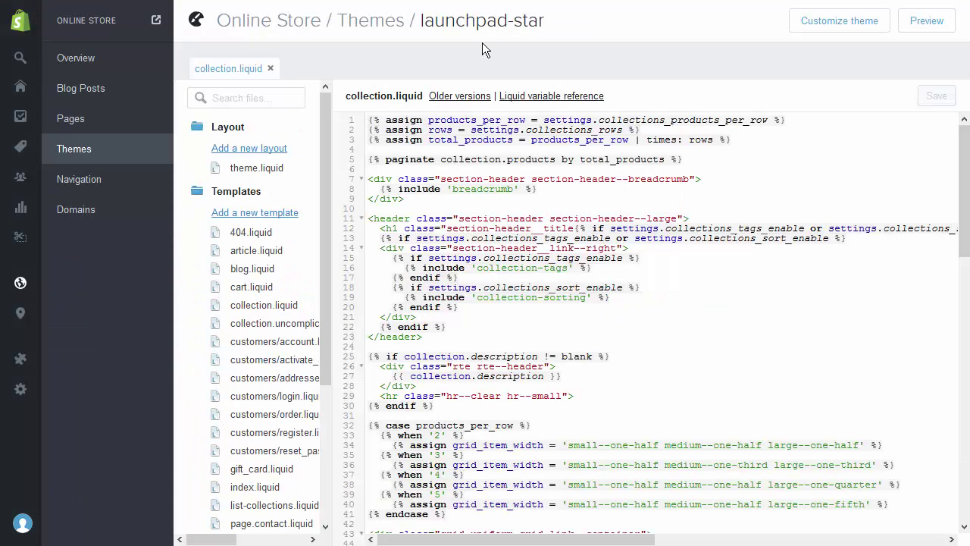
left_click(487, 208)
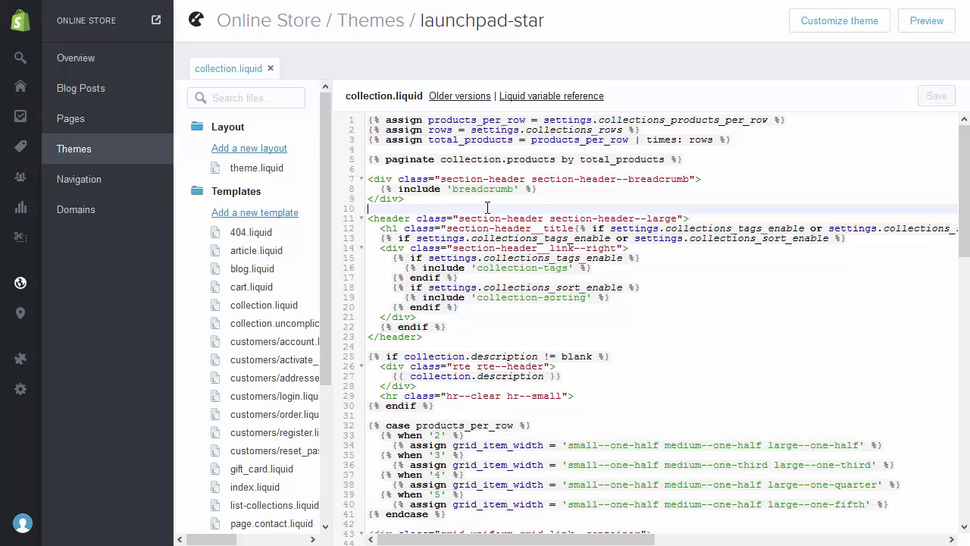
key("ctrl+v")
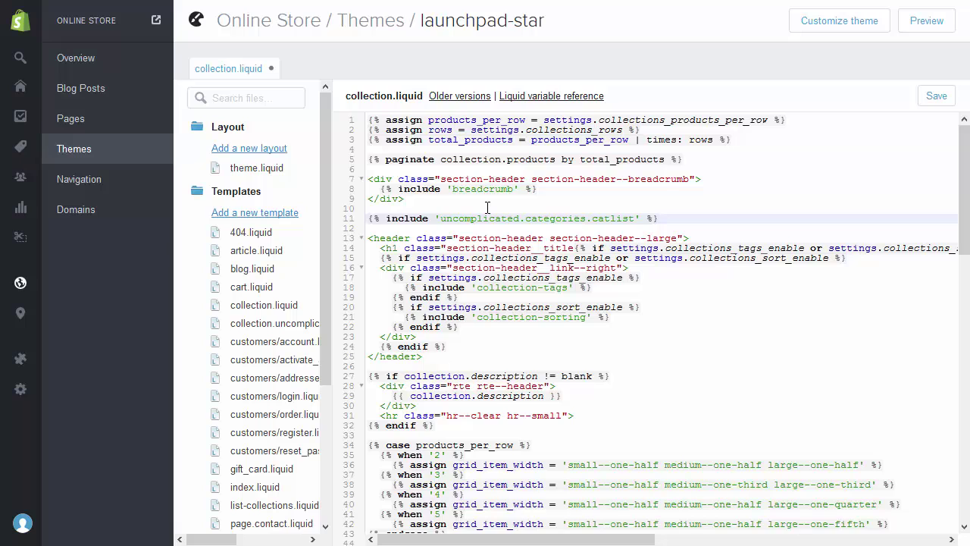
key("Return")
type("<br />")
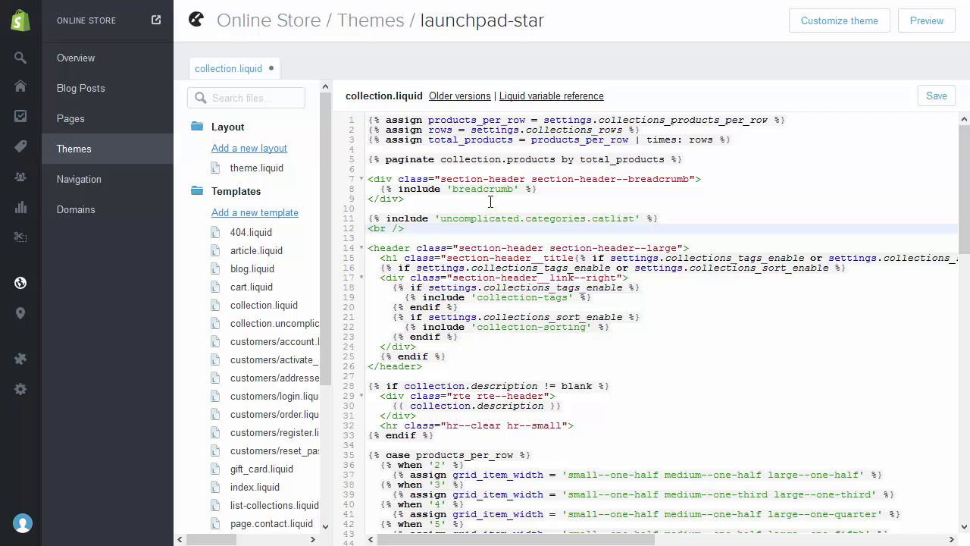
left_click(930, 96)
key("ctrl+Tab")
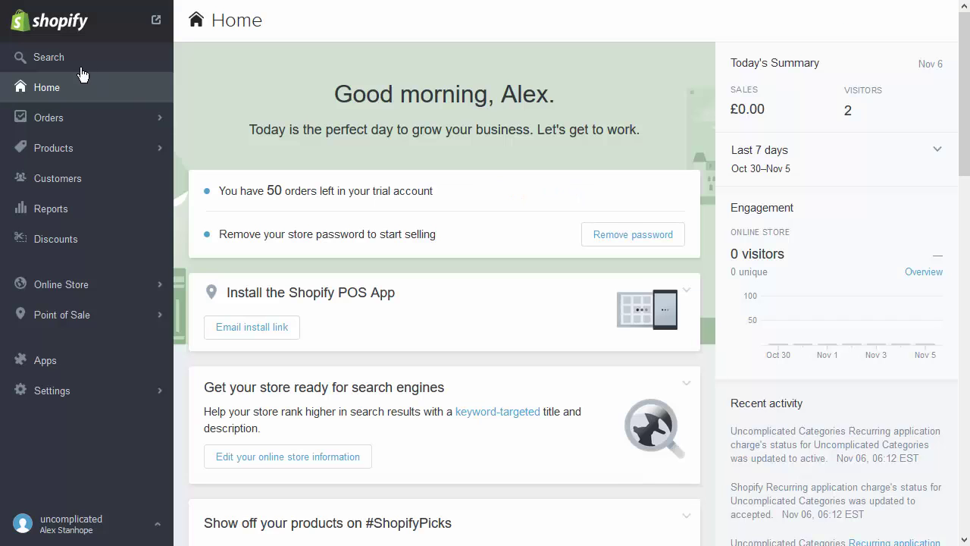
- Go to Products > Collections to view the store's collections
left_click(65, 147)
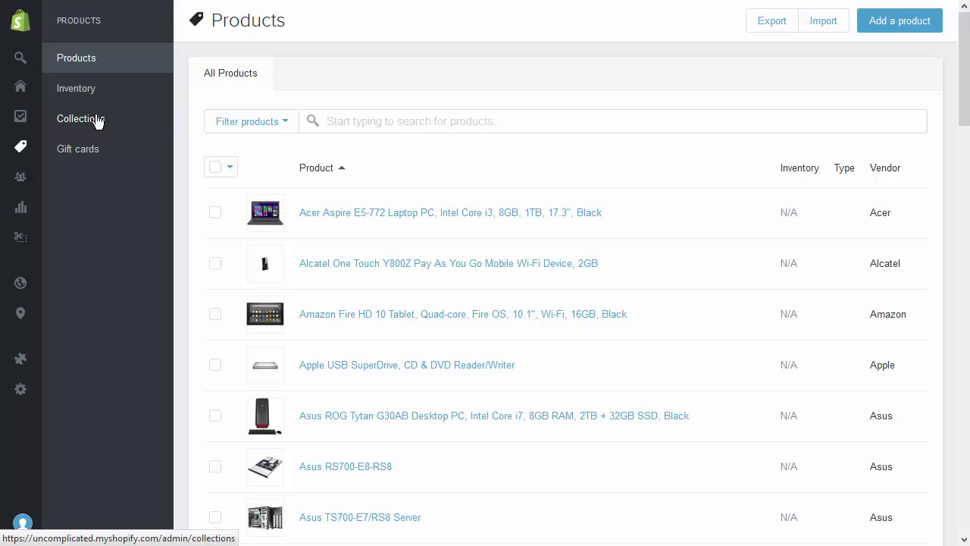
left_click(97, 119)
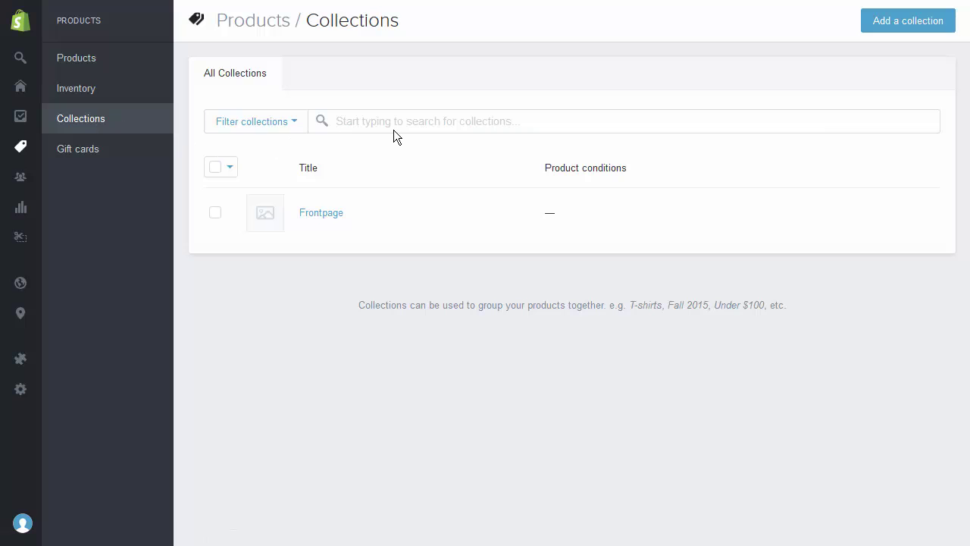
- Save a new 'Technology' collection with manually selected products, then start another collection
left_click(916, 27)
left_click(342, 101)
type("T")
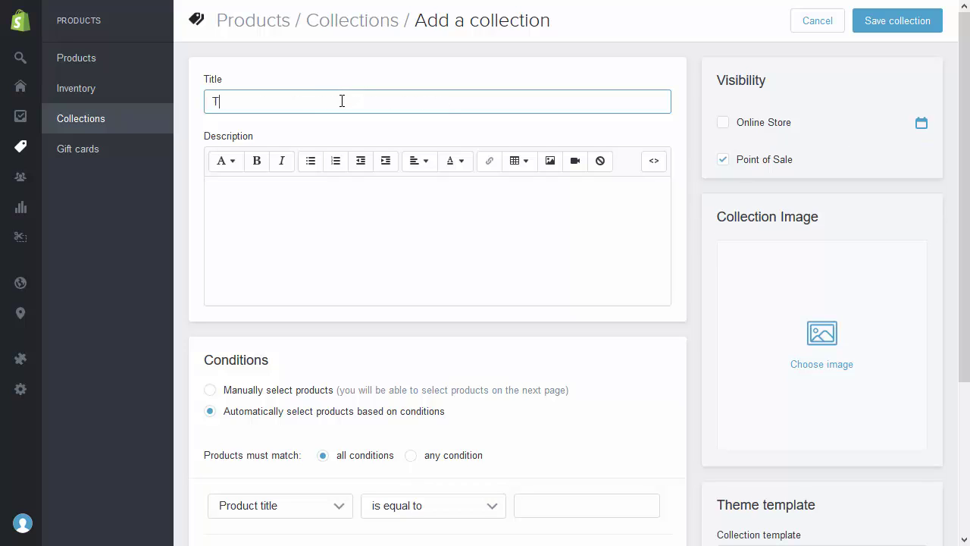
type("echnology")
left_click(252, 393)
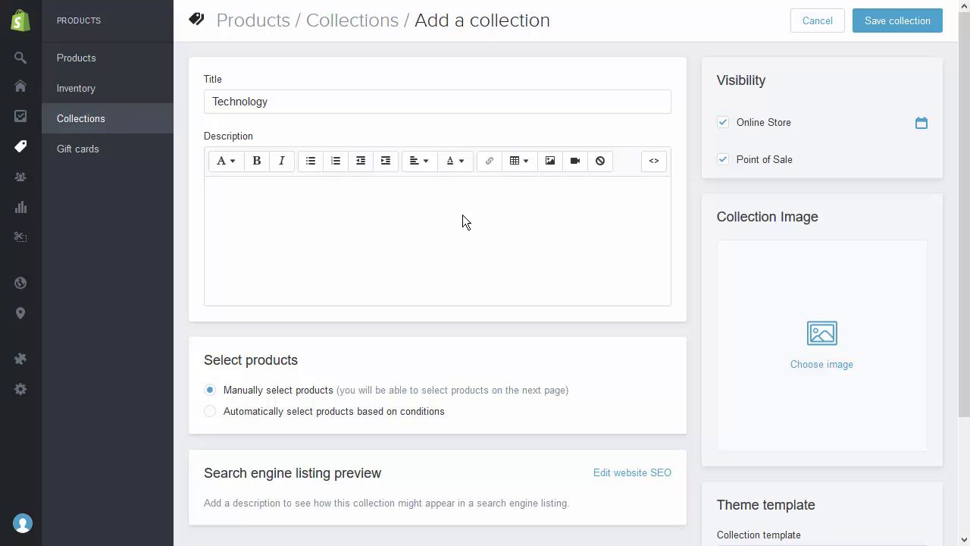
scroll(497, 292, "down", 2)
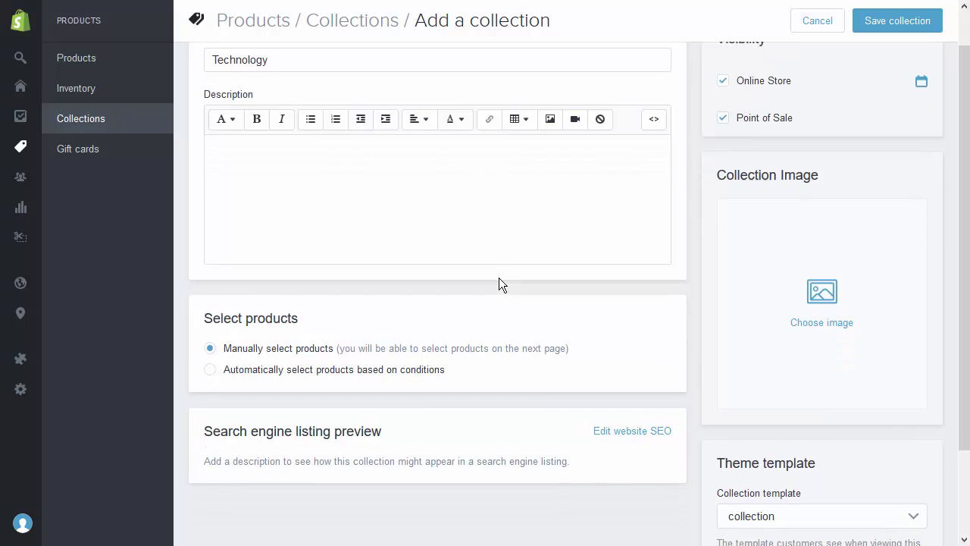
scroll(485, 318, "up", 2)
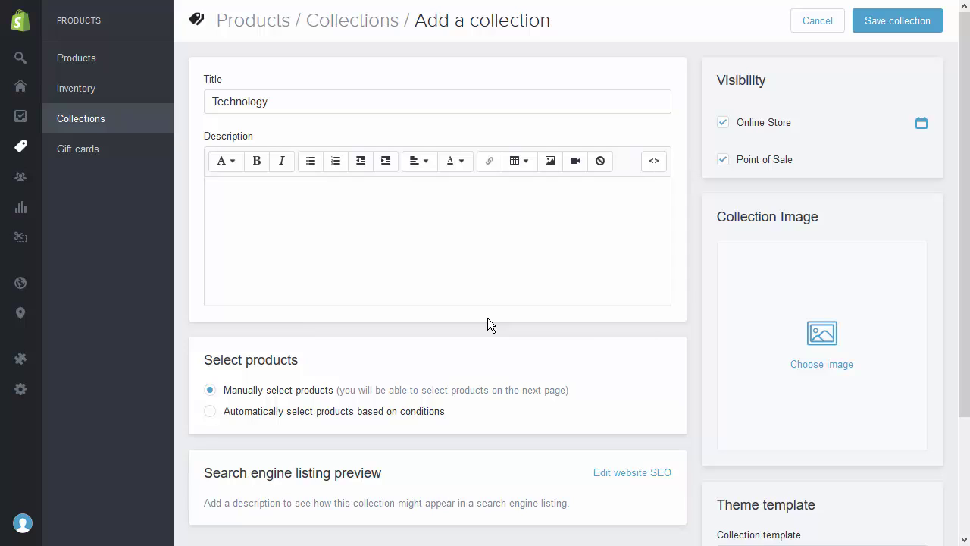
left_click(896, 26)
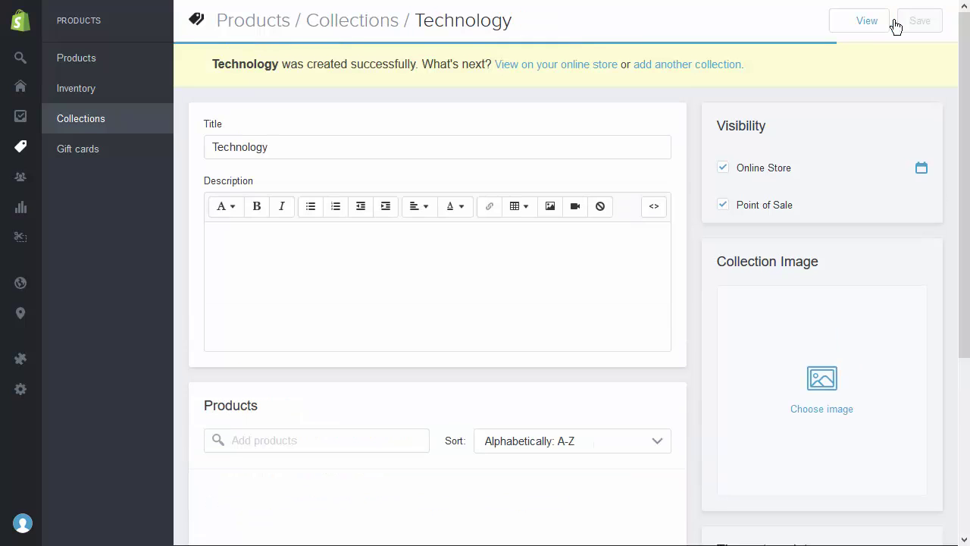
left_click(682, 67)
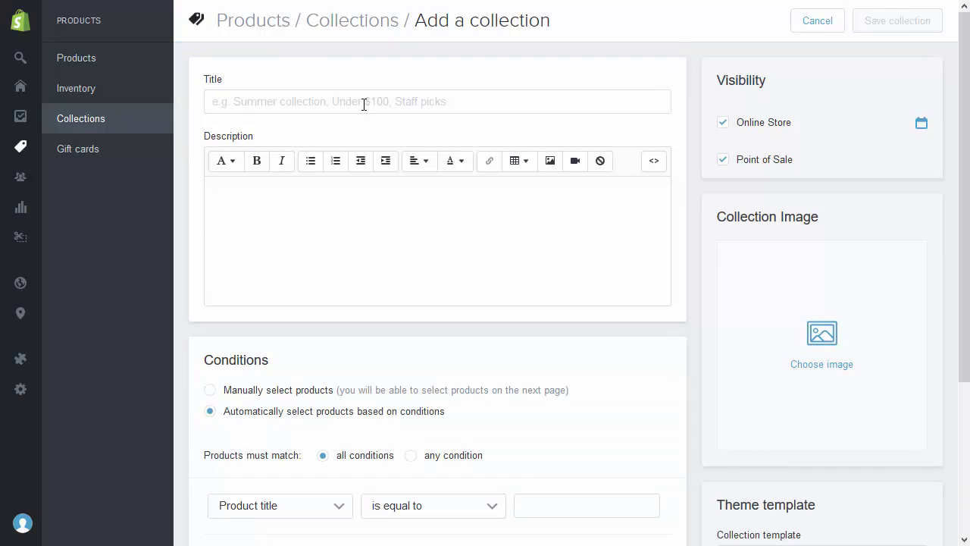